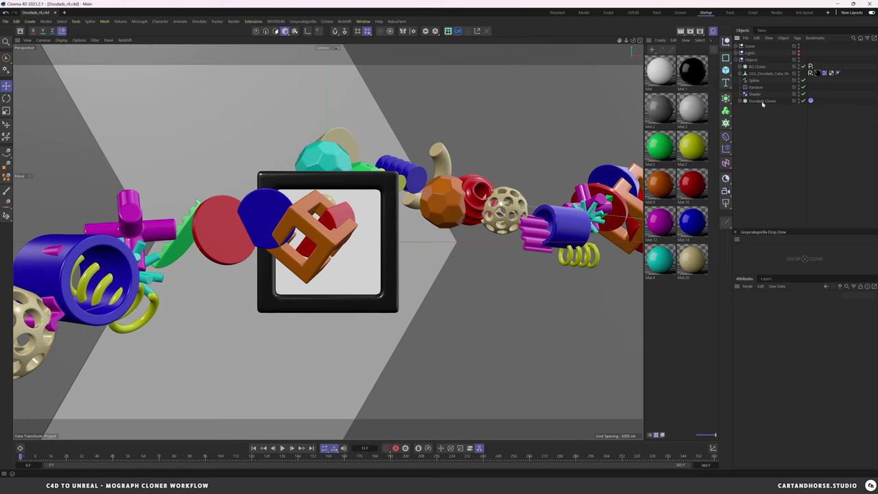
# Inspect the Doodads Cloner's children, GSG_Doodads_Cube_06, and the BG and Doodads Cloner settings
pyautogui.click(740, 101)
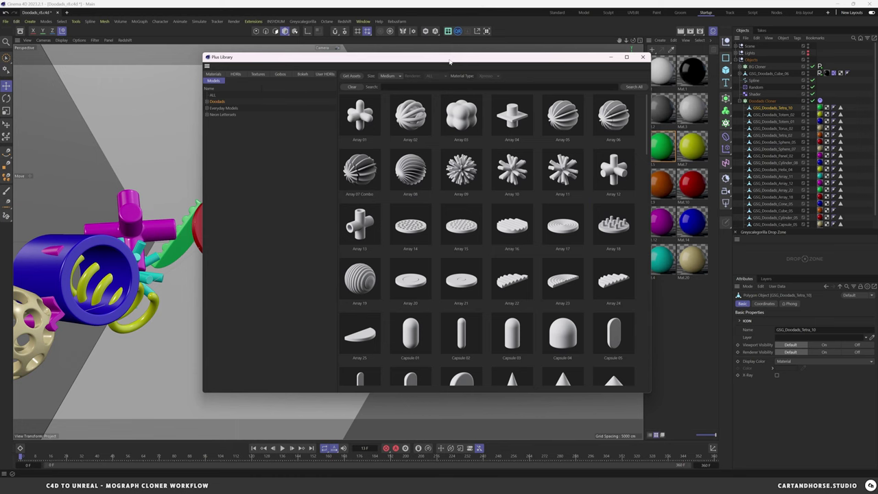
pyautogui.scroll(-12, 436, 199)
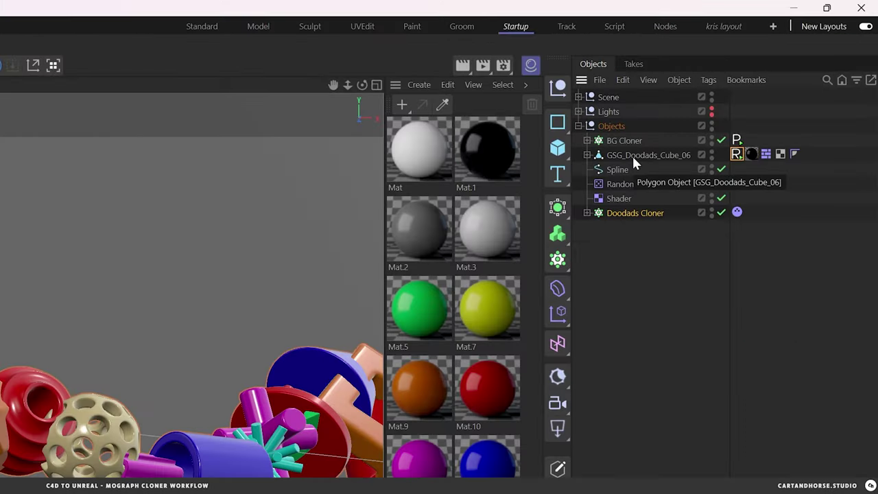
pyautogui.click(761, 74)
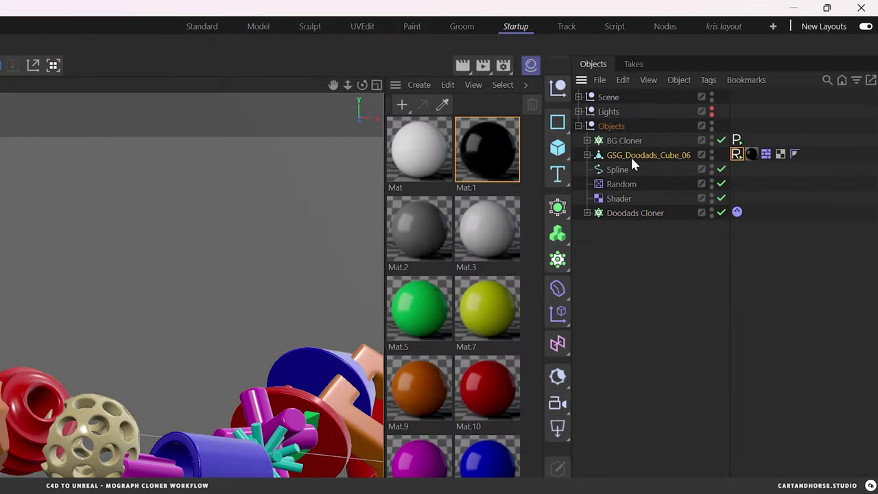
pyautogui.click(611, 141)
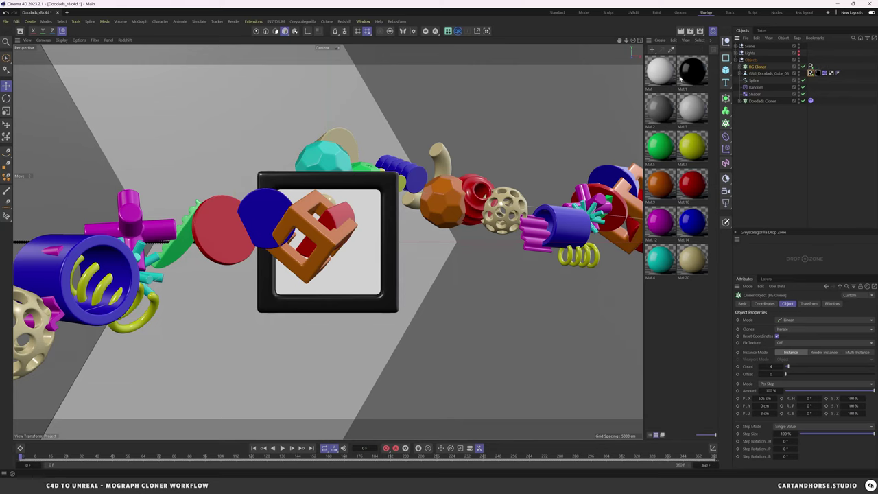
pyautogui.click(753, 103)
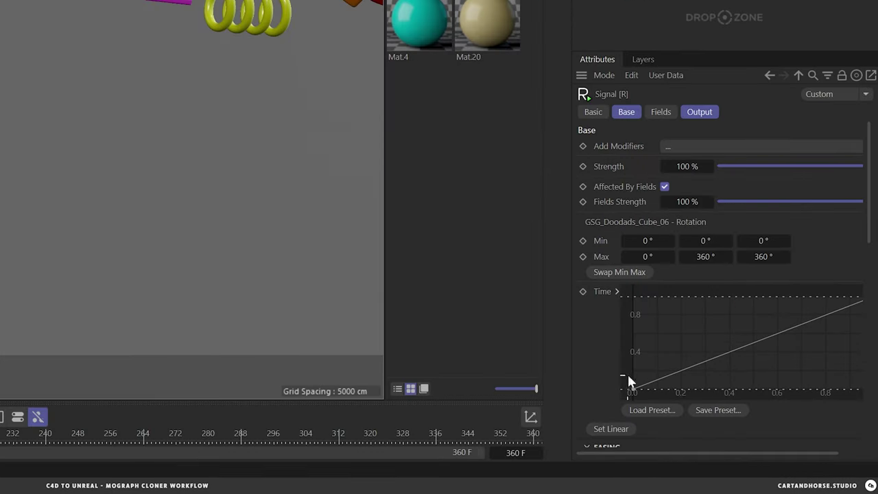
pyautogui.scroll(-6, 613, 366)
pyautogui.scroll(3, 614, 365)
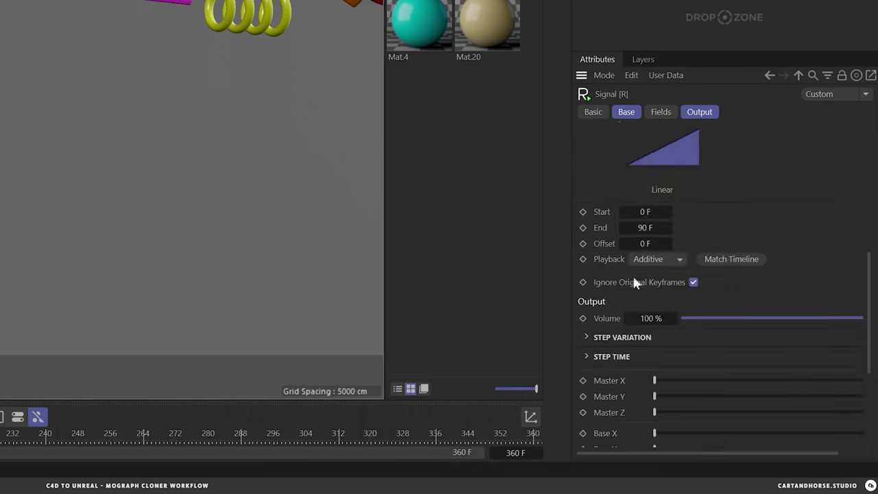
# Review the Signal tag's Additive playback mode, the cloner's dynamics body settings and the cylinder's UVs
pyautogui.click(668, 258)
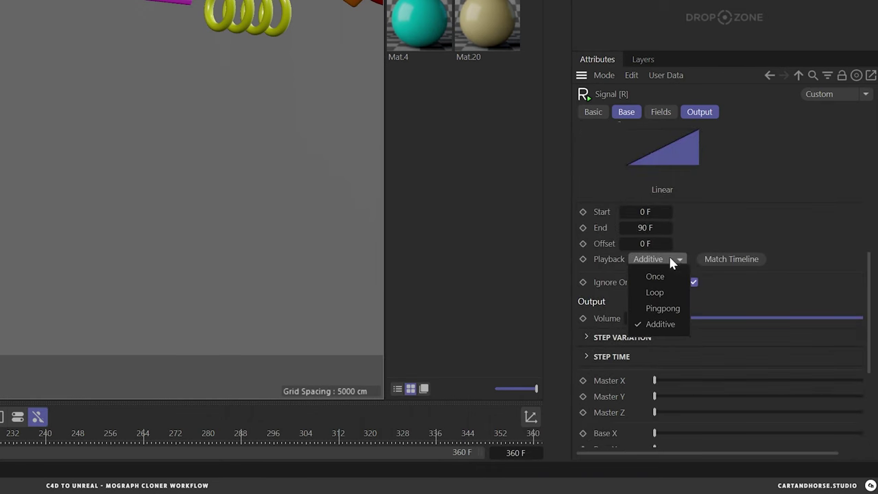
pyautogui.click(675, 259)
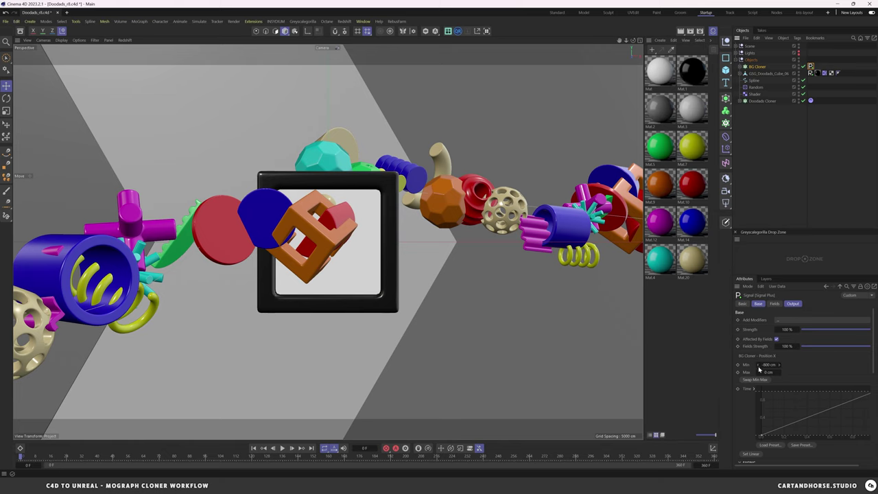
pyautogui.scroll(-5, 747, 391)
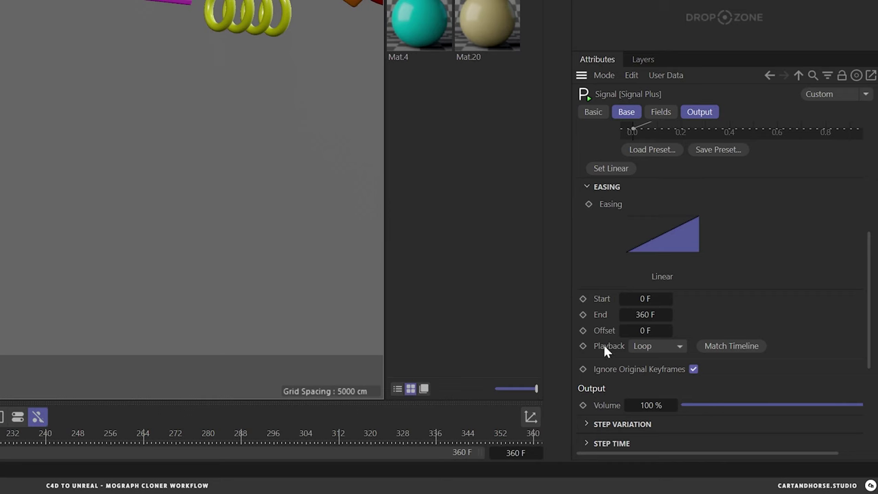
pyautogui.scroll(5, 603, 348)
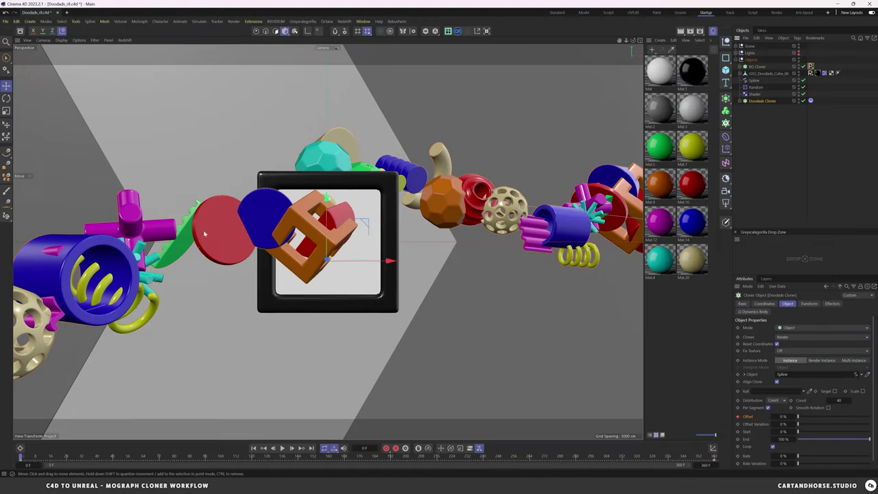
pyautogui.click(321, 233)
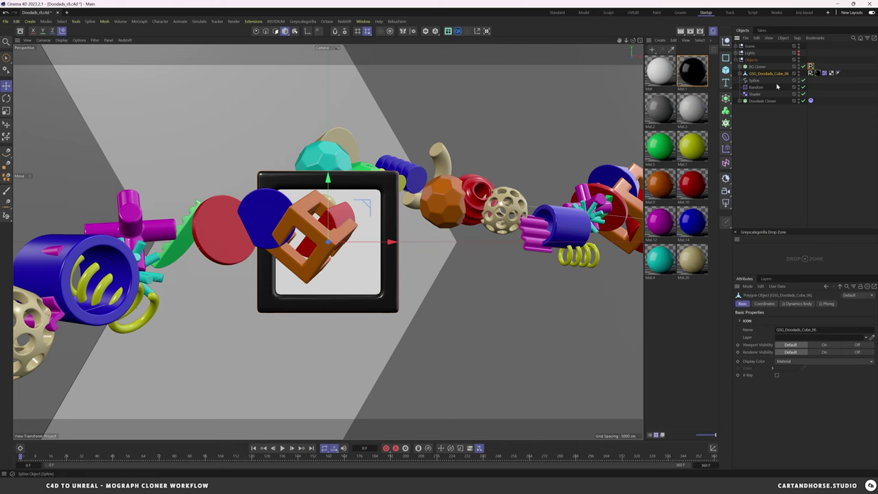
pyautogui.click(811, 100)
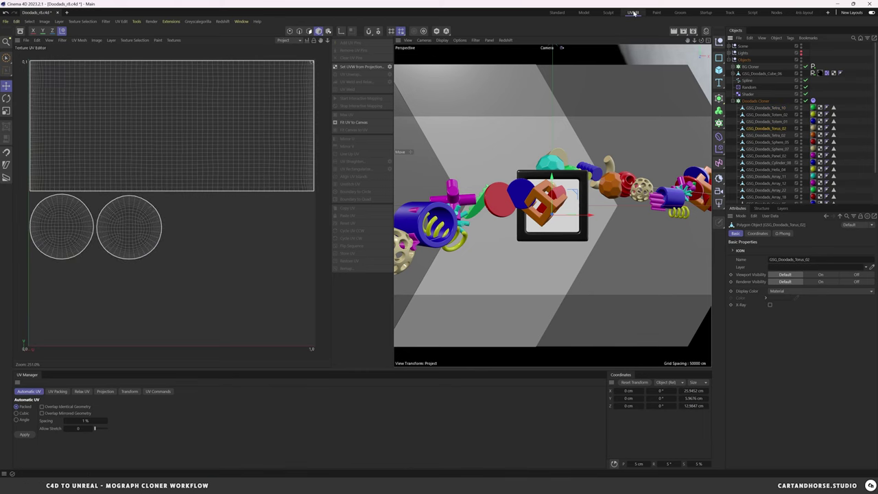
pyautogui.click(767, 163)
# In the Standard layout, convert GSG_Doodads_Cube_06's Signal tag animation to keyframes
pyautogui.click(558, 13)
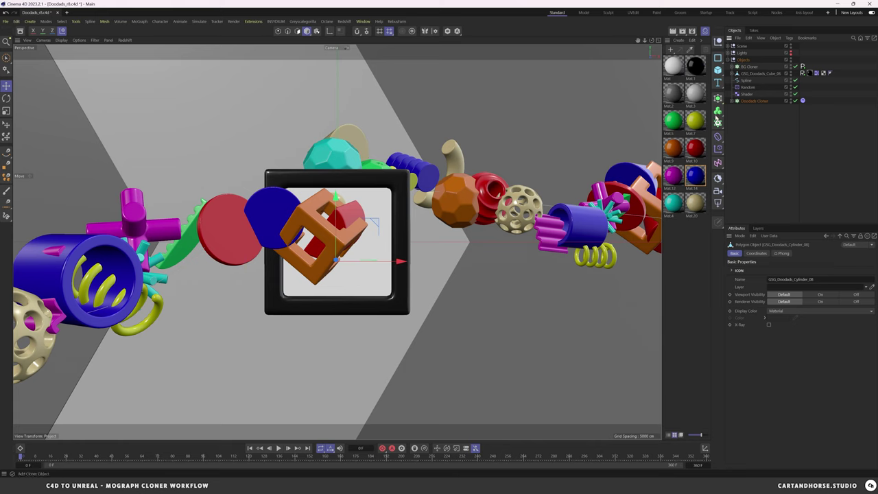
pyautogui.click(733, 101)
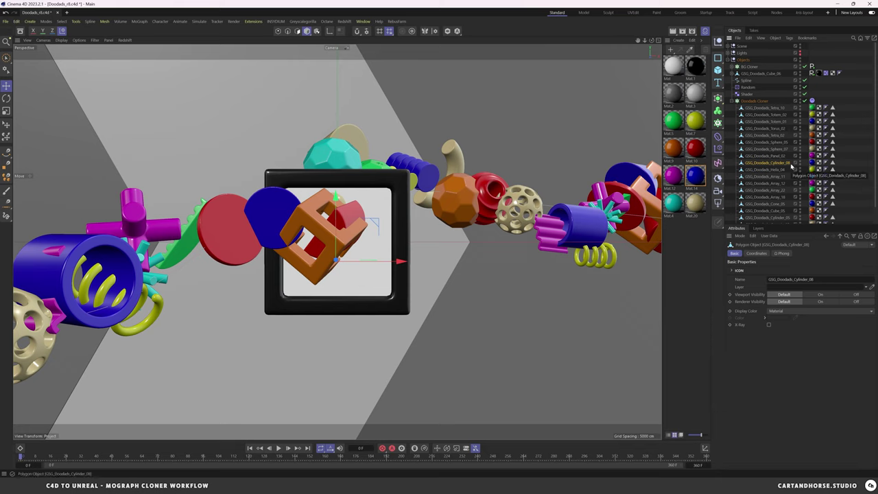
pyautogui.click(732, 101)
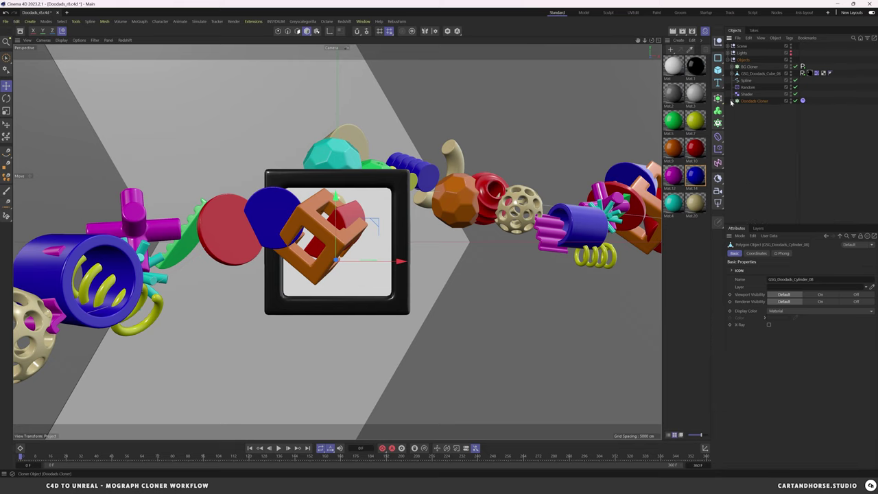
pyautogui.click(804, 74)
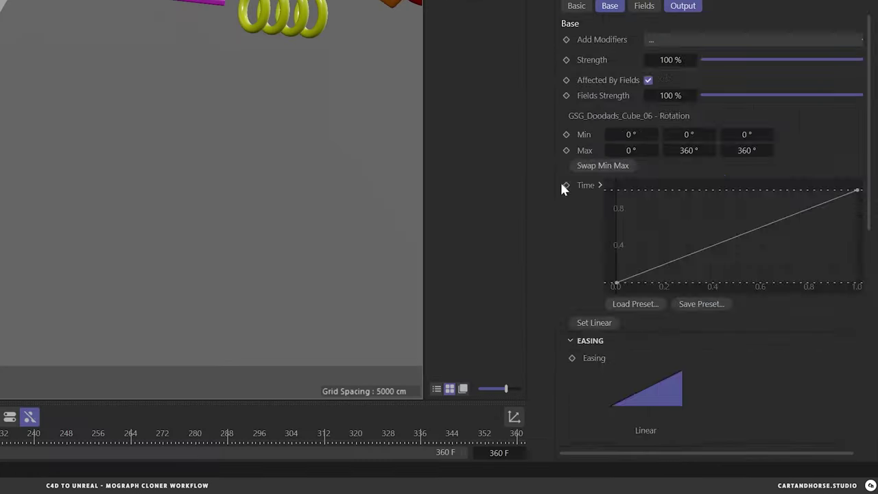
pyautogui.scroll(-5, 728, 360)
pyautogui.click(620, 381)
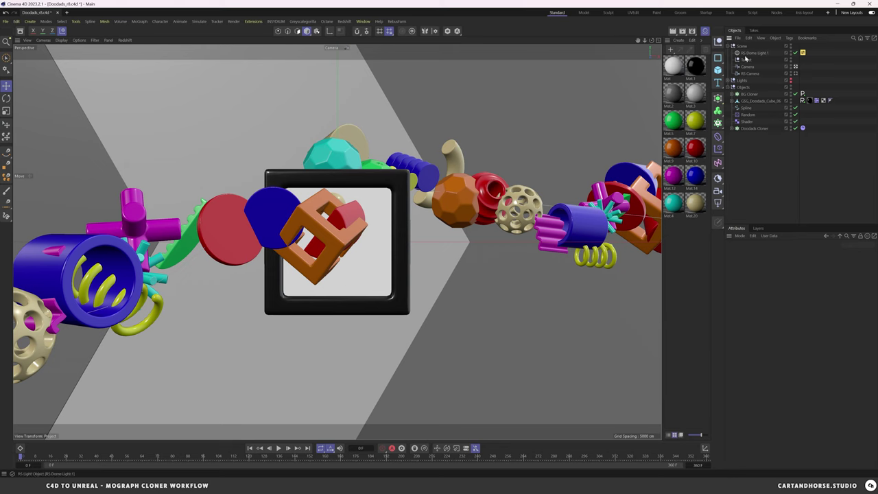
# Switch the renderer to Standard and add a standard Camera to the scene
pyautogui.click(748, 73)
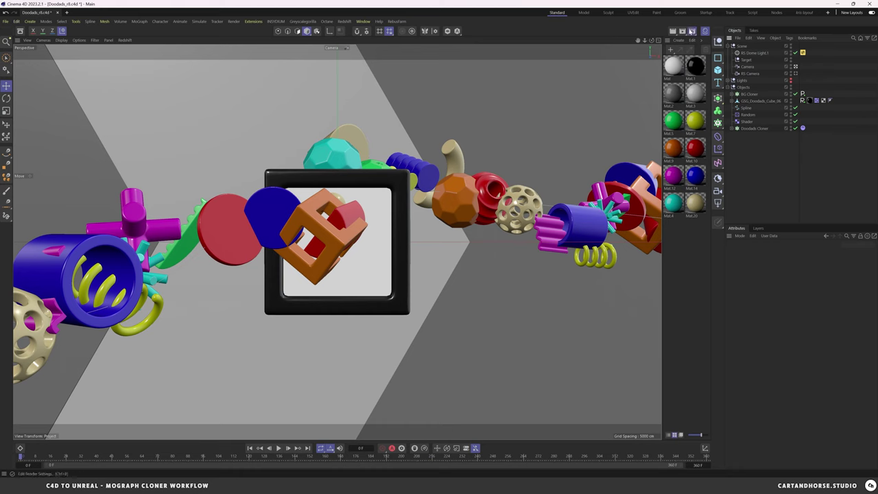
pyautogui.hotkey('ctrl', 'b')
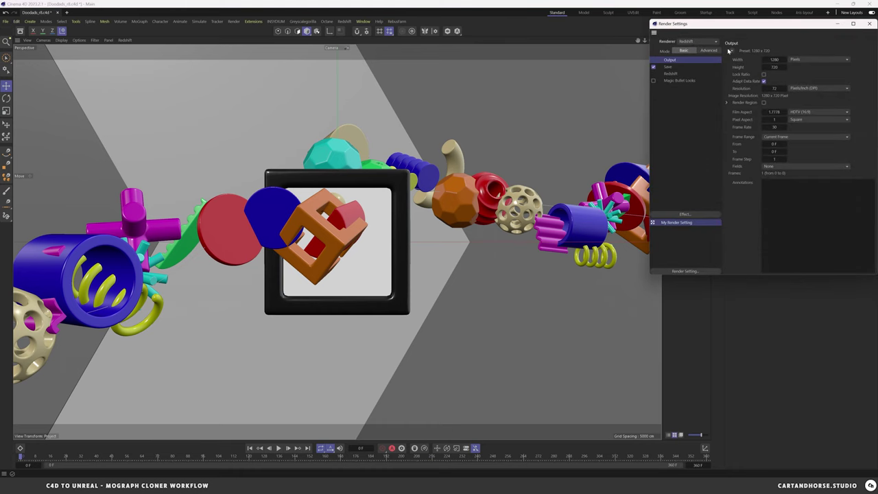
pyautogui.click(703, 41)
pyautogui.click(705, 57)
pyautogui.click(869, 23)
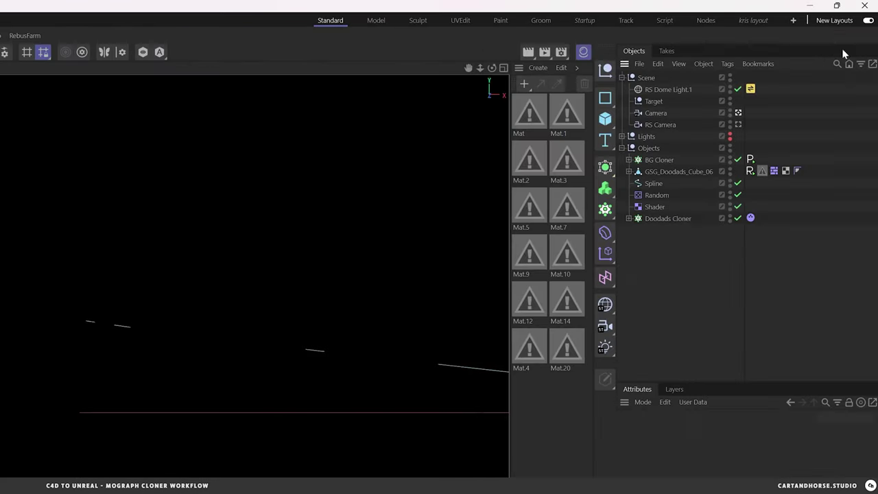
pyautogui.moveTo(605, 327); pyautogui.dragTo(652, 346)
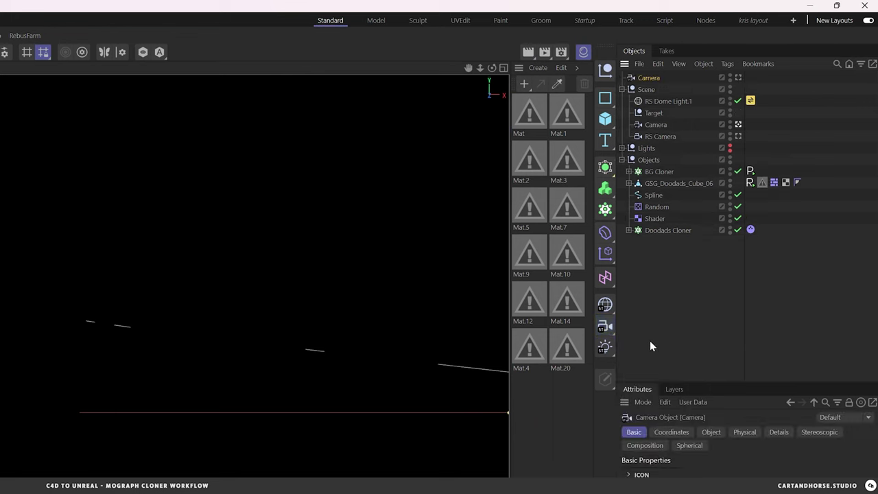
# Restore Redshift as the renderer and move the new Camera into the Scene group
pyautogui.click(562, 52)
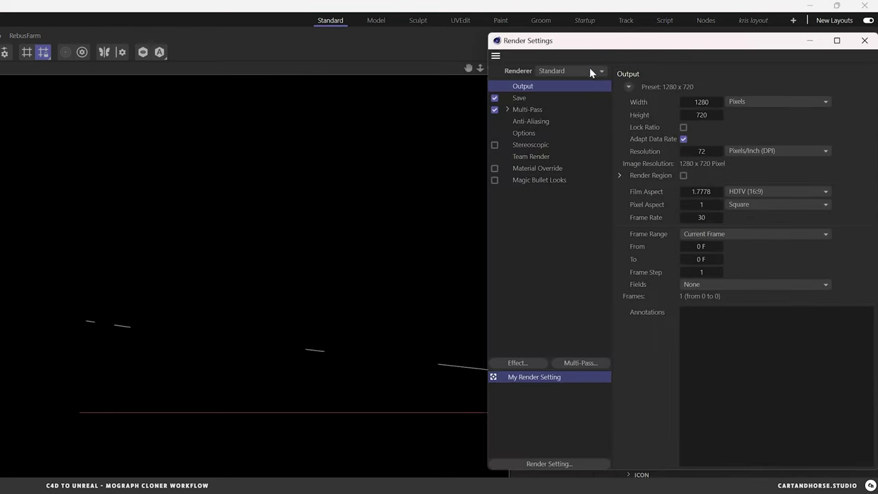
pyautogui.click(590, 67)
pyautogui.click(583, 96)
pyautogui.click(865, 41)
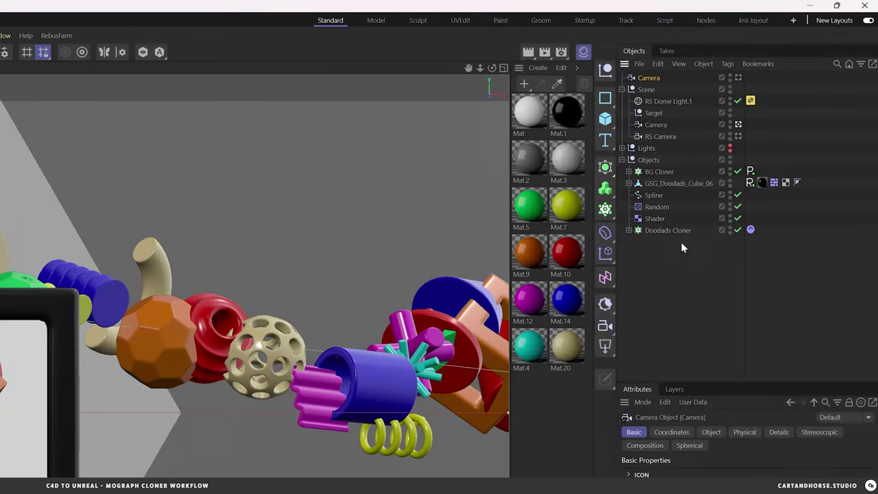
pyautogui.moveTo(648, 81); pyautogui.dragTo(659, 118)
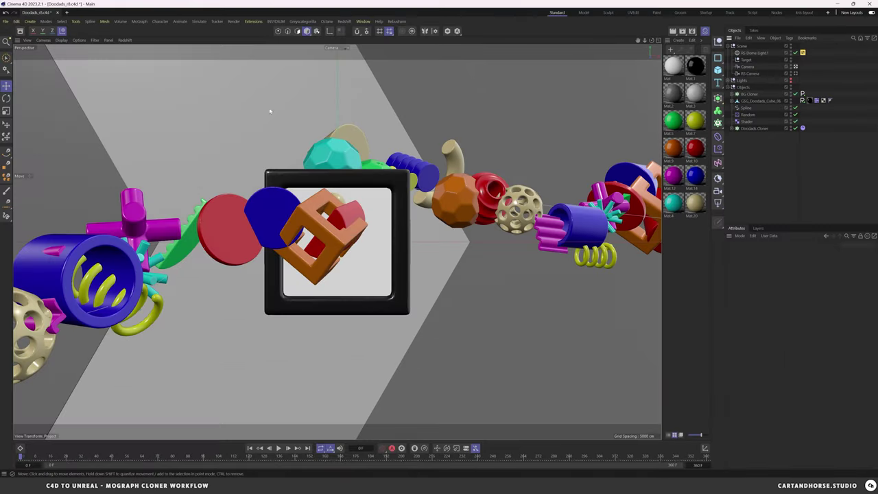
# Save the project as Doodads-CW_r8 by inserting -CW into the Doodads_r8 file name
pyautogui.click(5, 22)
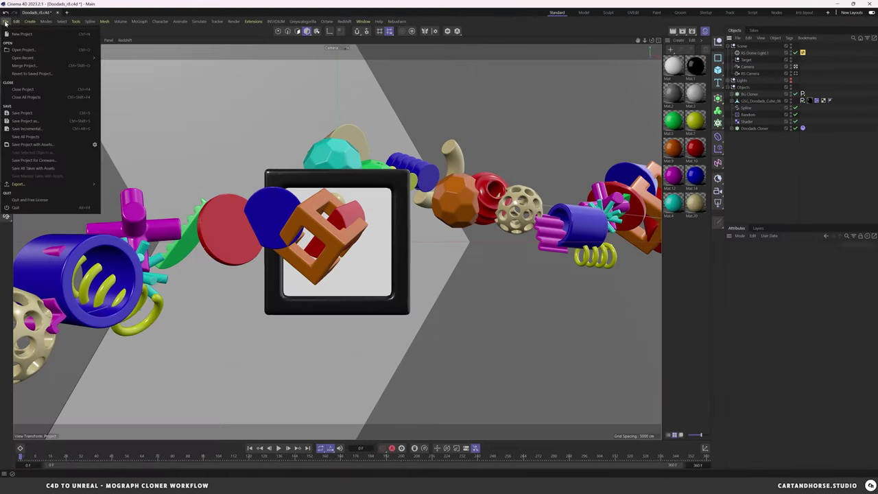
pyautogui.click(47, 161)
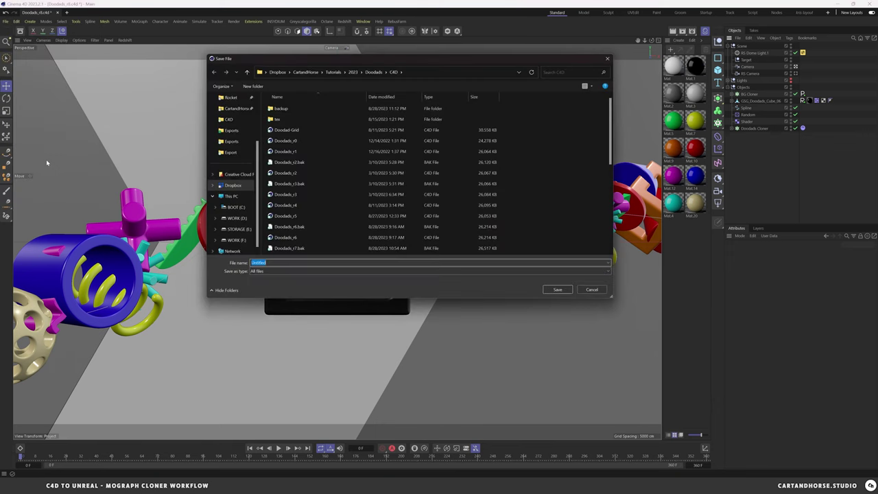
pyautogui.scroll(-4, 305, 233)
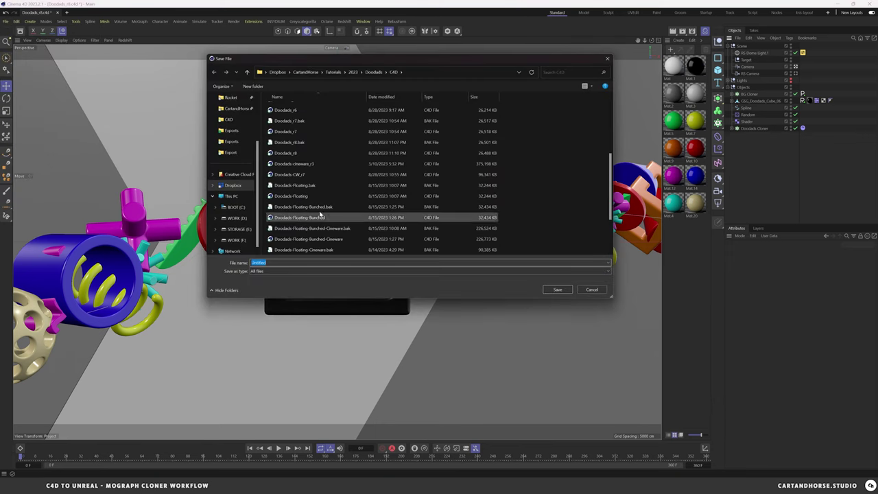
pyautogui.click(297, 154)
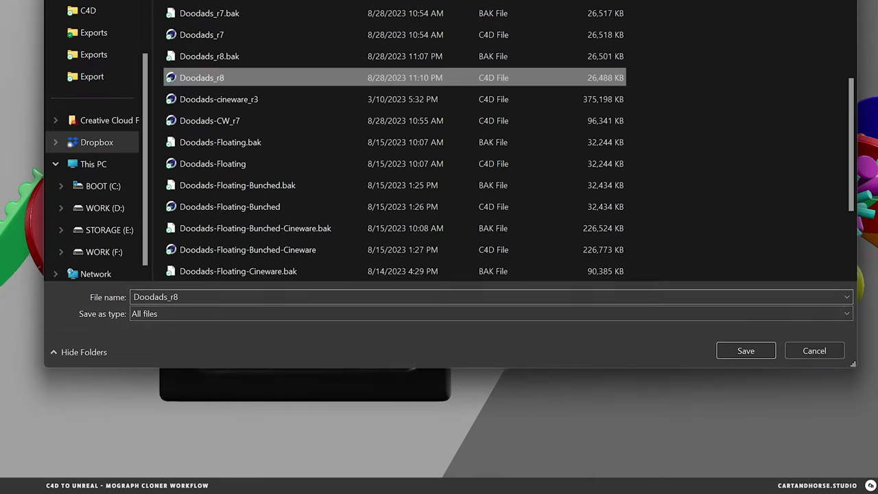
pyautogui.click(271, 263)
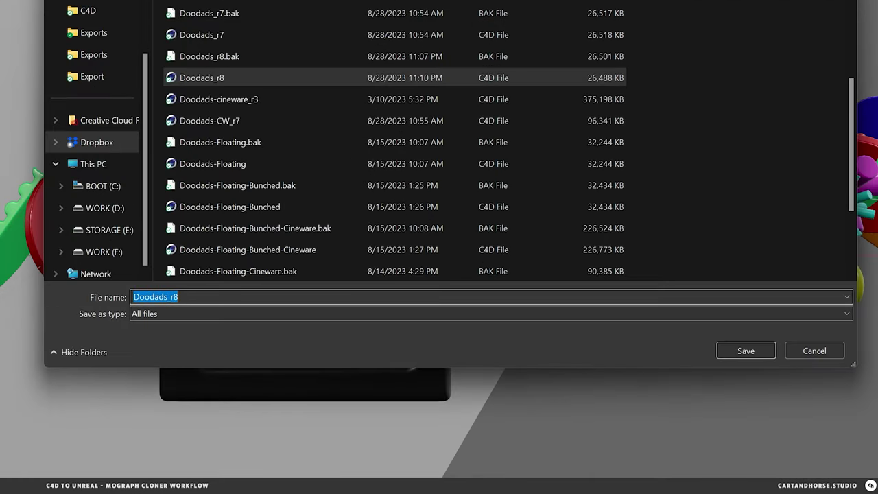
pyautogui.click(202, 303)
pyautogui.press('Left')
pyautogui.press('Left')
pyautogui.press('Left')
pyautogui.write('-')
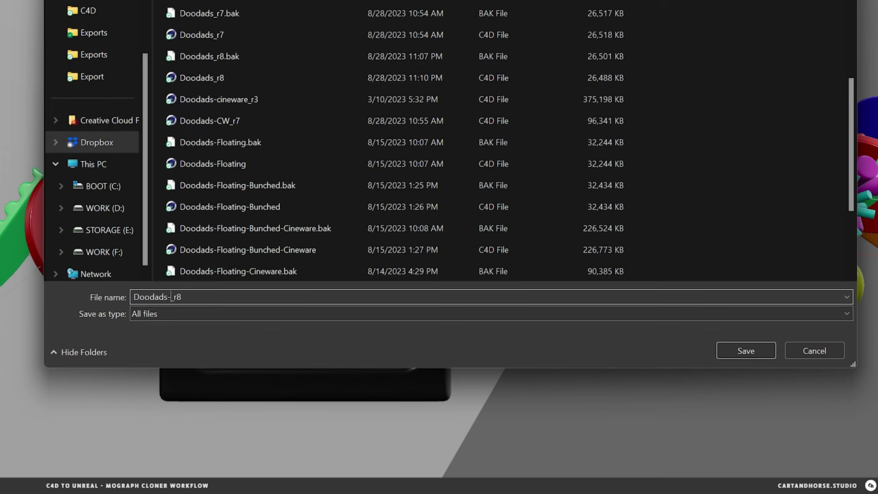
pyautogui.write('CW')
pyautogui.press('Return')
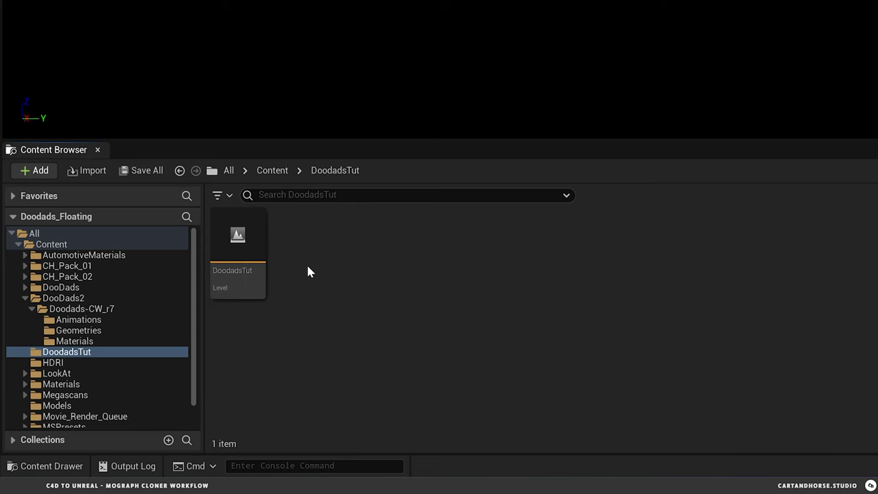
pyautogui.click(40, 4)
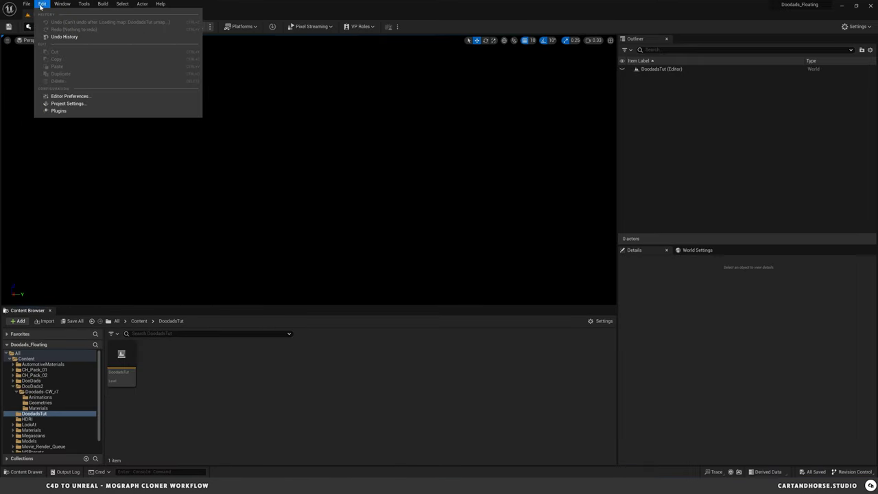
pyautogui.click(55, 111)
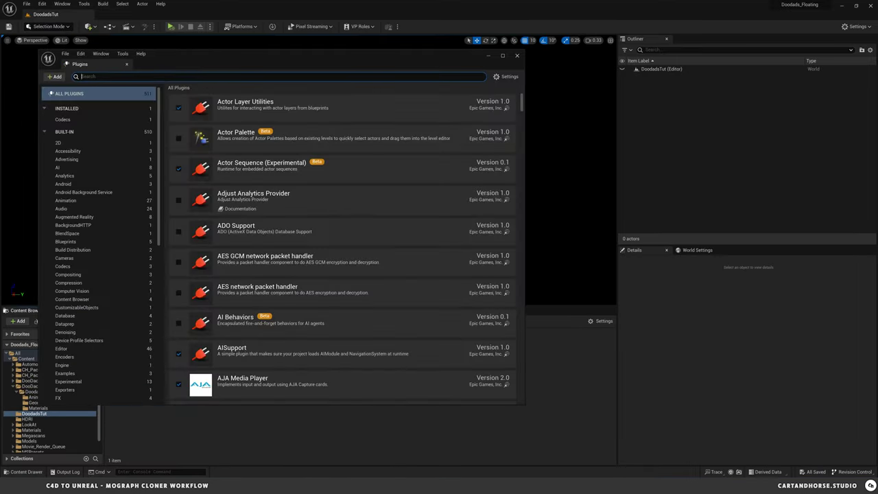
pyautogui.write('cineware')
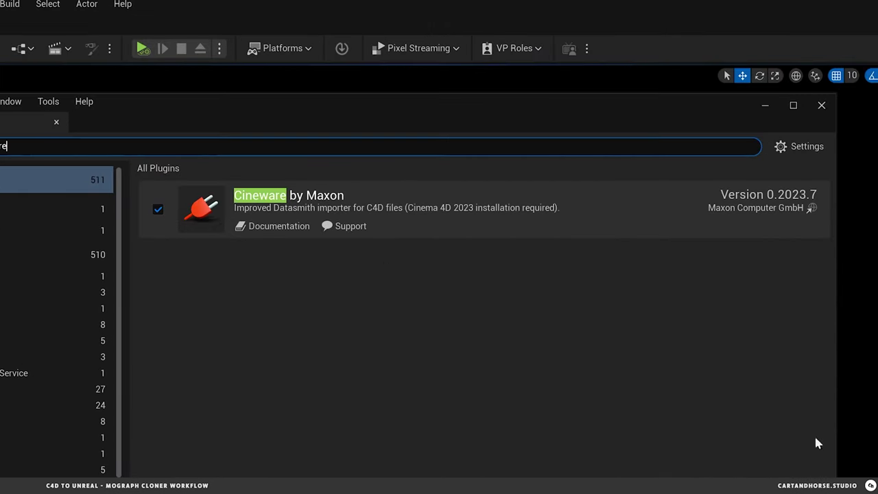
pyautogui.click(822, 105)
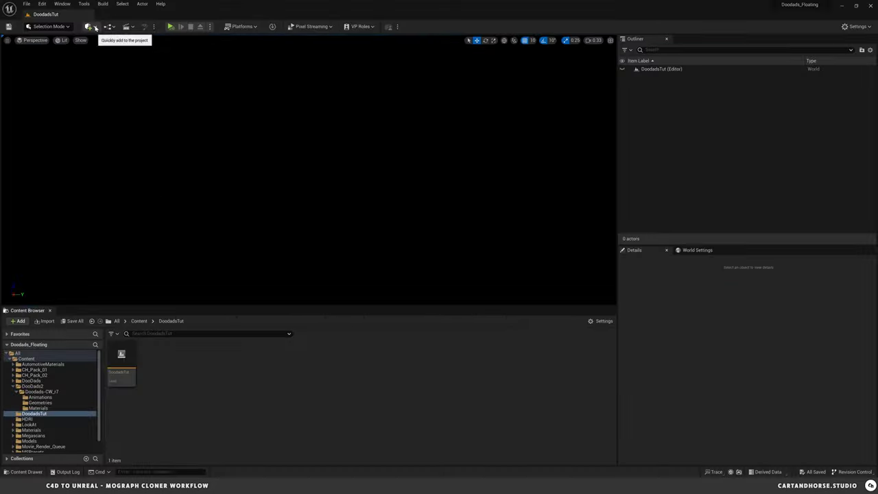
# Datasmith-import Doodads-CW_r8.c4d into the DoodadsTut folder with the chosen import options
pyautogui.click(88, 26)
pyautogui.moveTo(111, 82)
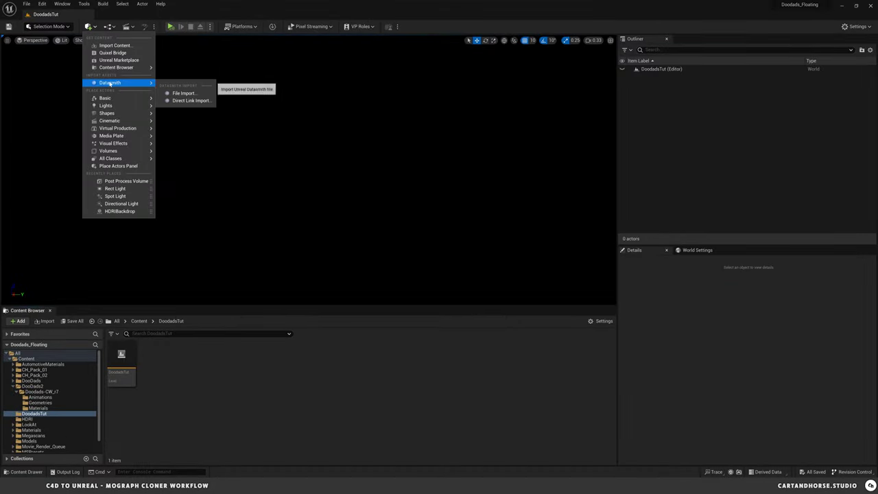
pyautogui.click(181, 94)
pyautogui.scroll(-1, 132, 144)
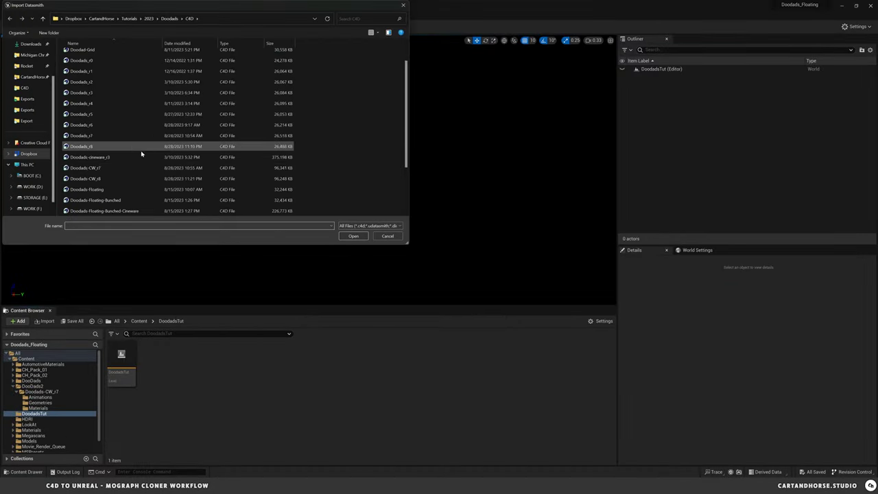
pyautogui.click(96, 179)
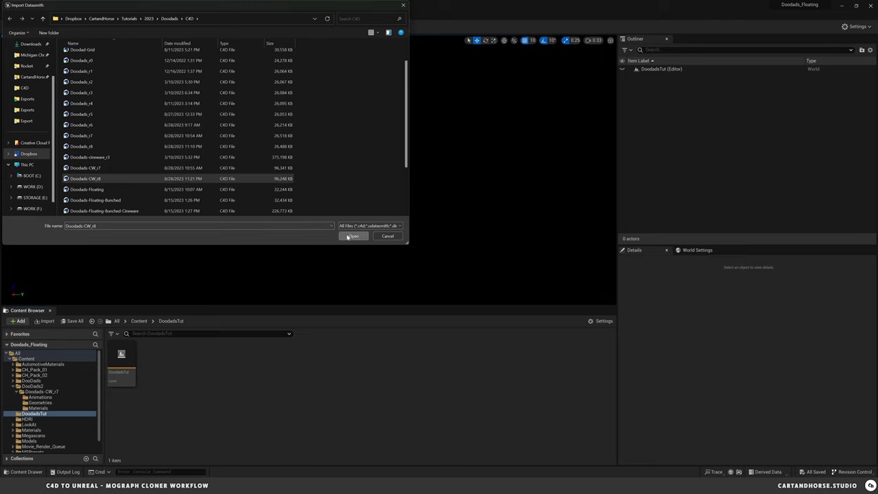
pyautogui.click(343, 237)
pyautogui.click(393, 237)
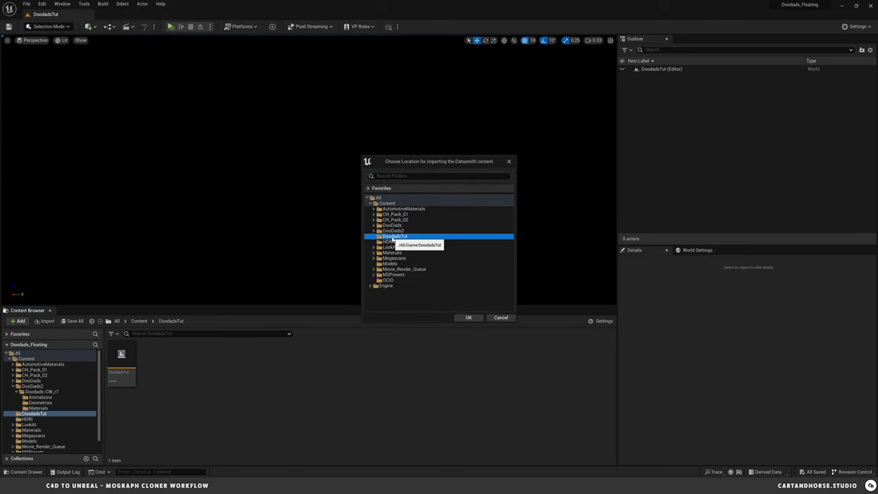
pyautogui.click(470, 318)
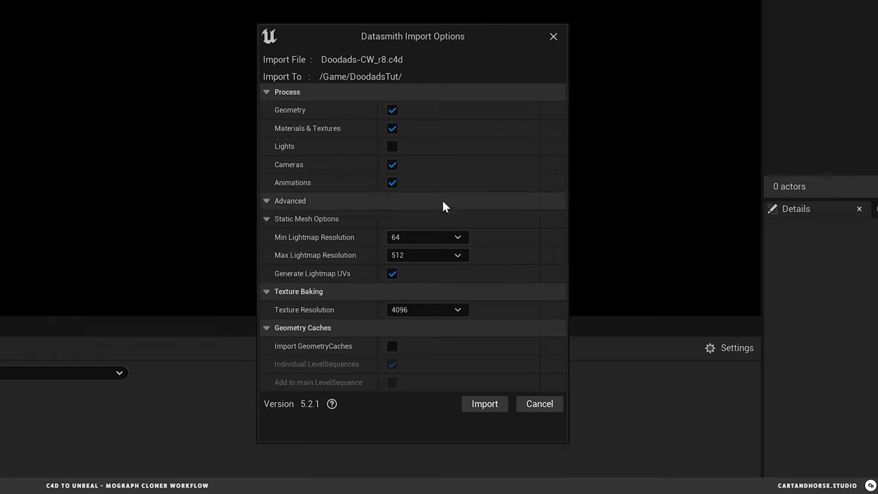
pyautogui.click(490, 405)
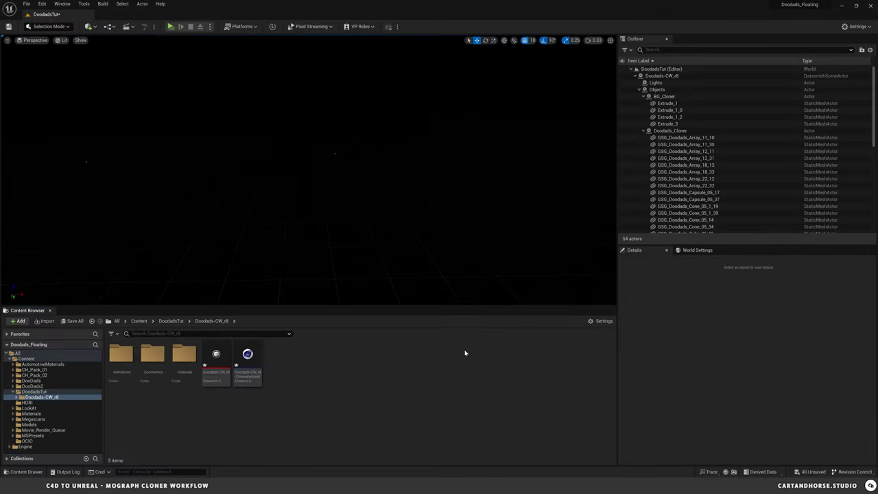
# Add a Directional Light and set its intensity to 150 lux
pyautogui.click(95, 28)
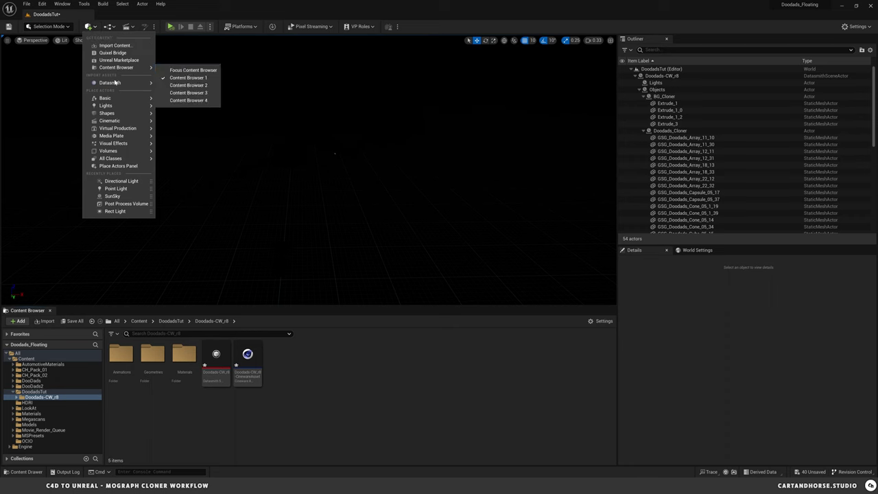
pyautogui.moveTo(117, 107)
pyautogui.click(192, 108)
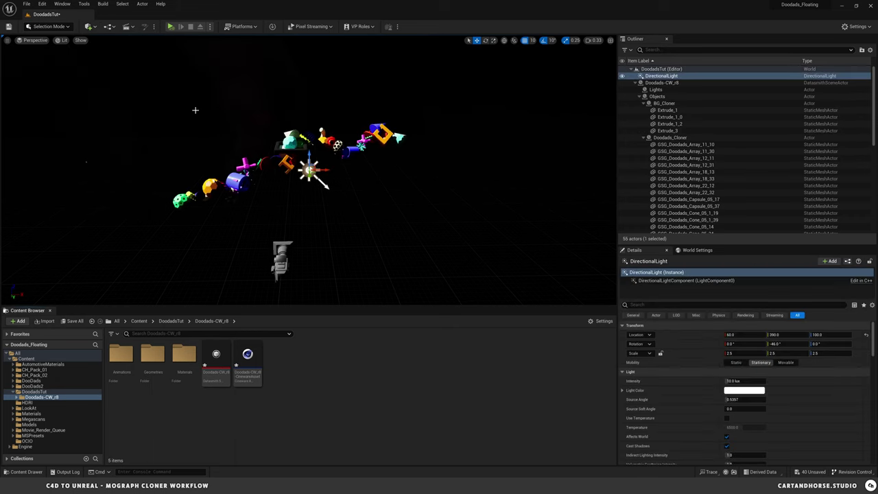
pyautogui.click(737, 380)
pyautogui.write('150')
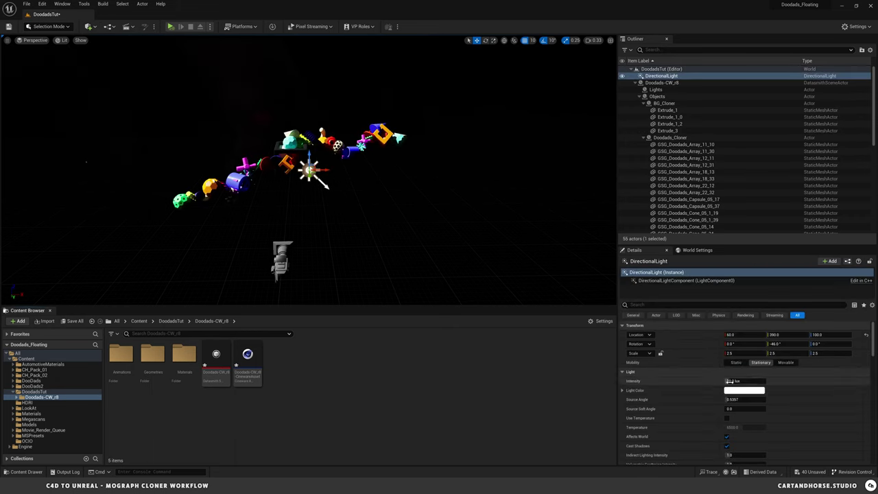
pyautogui.press('Return')
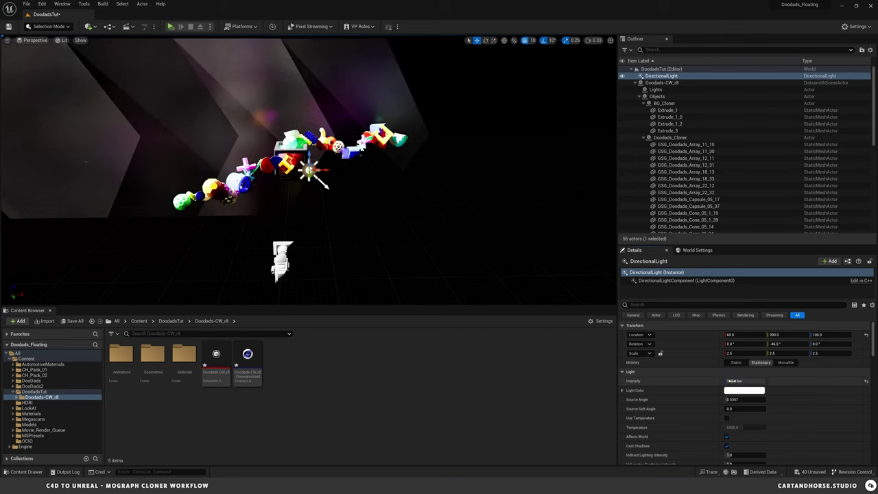
# Collapse the Doodads_Cloner and Doodads-CW_r8 hierarchies, briefly selecting then deselecting the camera
pyautogui.click(648, 138)
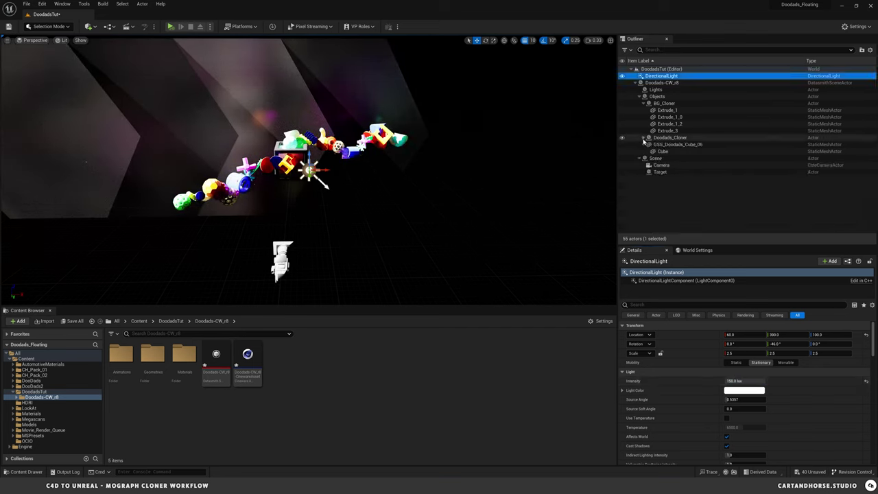
pyautogui.click(661, 165)
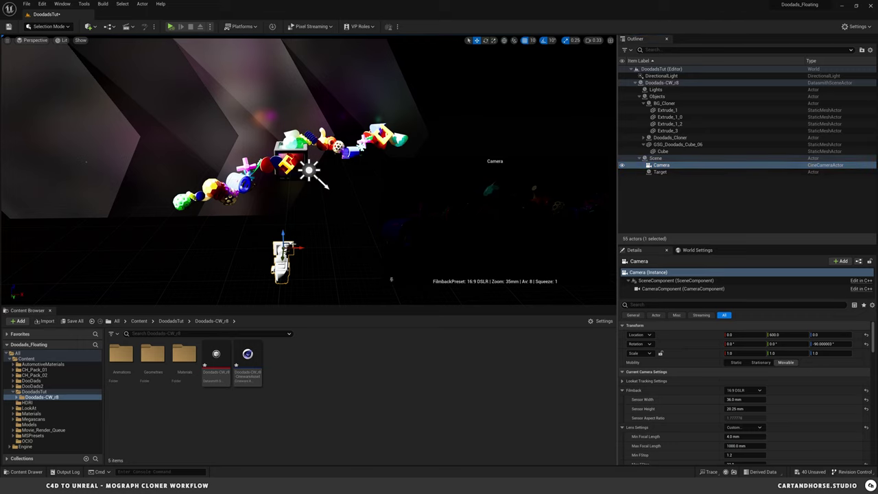
pyautogui.click(391, 279)
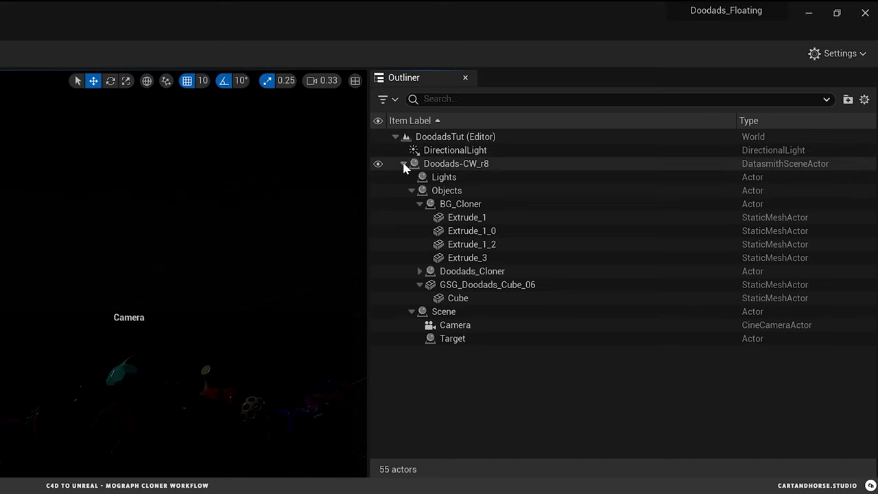
pyautogui.click(404, 165)
# Create Outliner folders, moving the directional light into Lights and Doodads-CW_r8 into Objects
pyautogui.rightClick(425, 206)
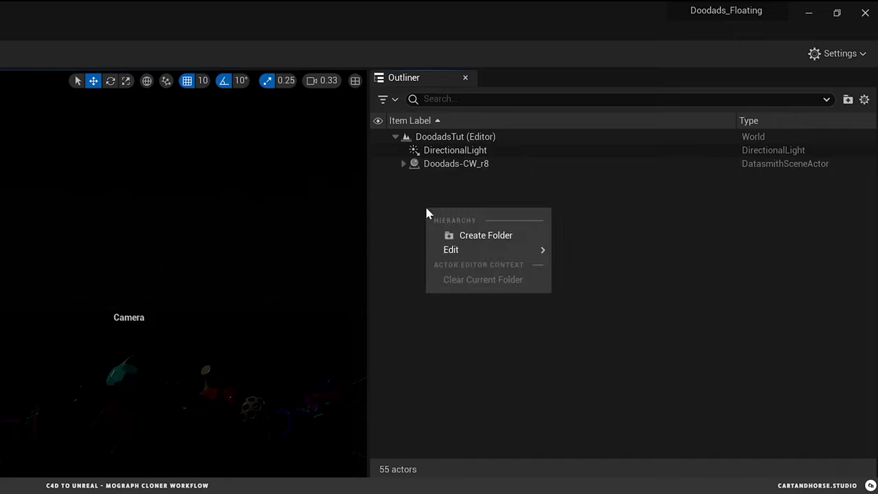
pyautogui.click(471, 238)
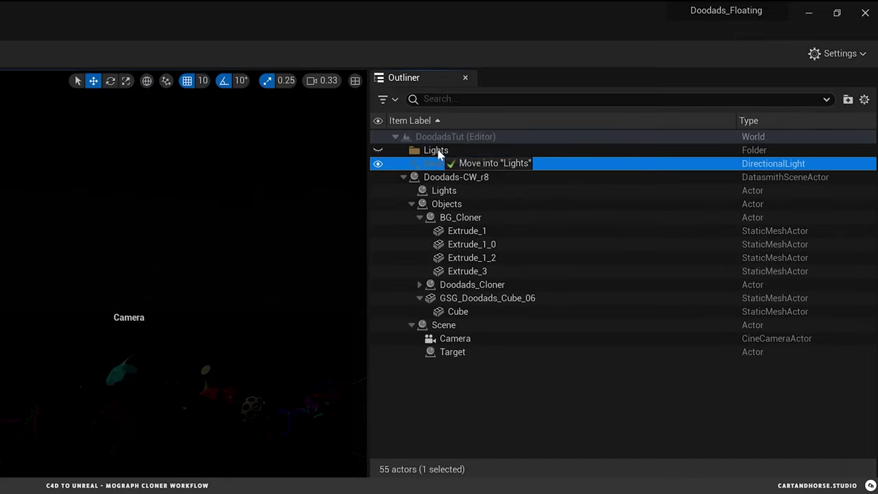
pyautogui.moveTo(437, 177); pyautogui.dragTo(446, 168)
pyautogui.moveTo(446, 168); pyautogui.dragTo(442, 164)
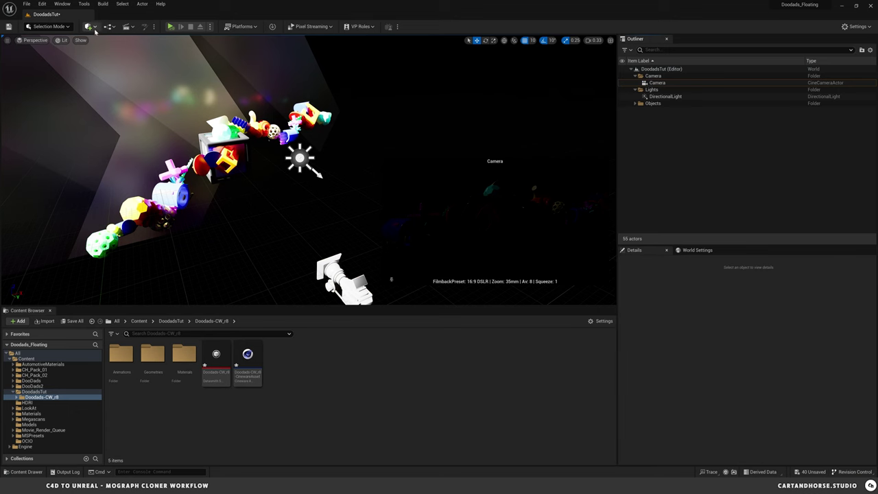
# Add a Sky Light using the HDRI folder's HDR cube as Specified Cubemap, intensity scale 10
pyautogui.click(88, 27)
pyautogui.moveTo(107, 83)
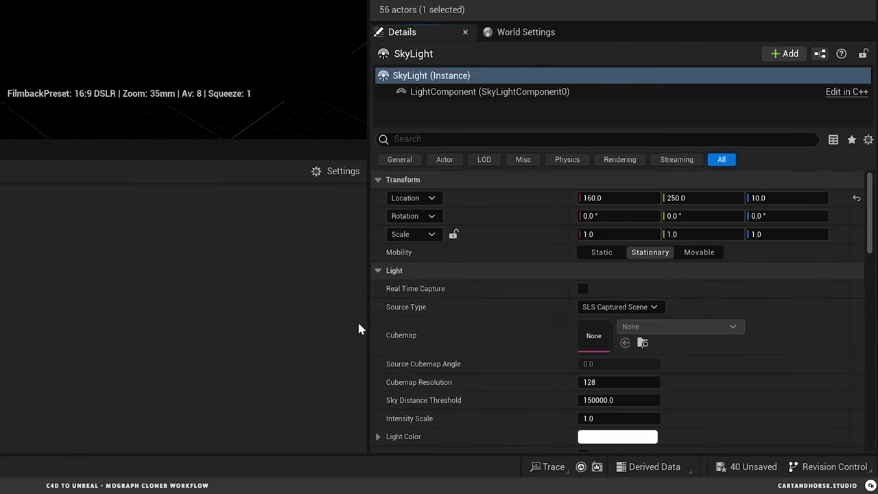
pyautogui.click(618, 307)
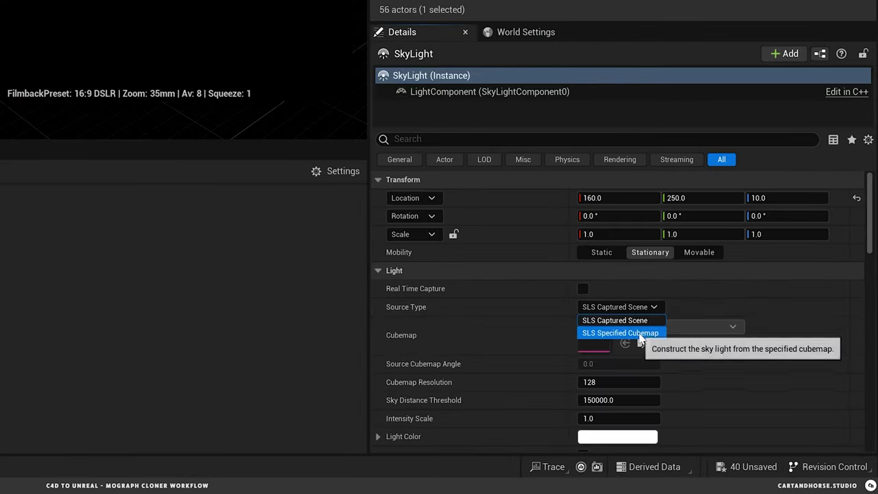
pyautogui.click(621, 333)
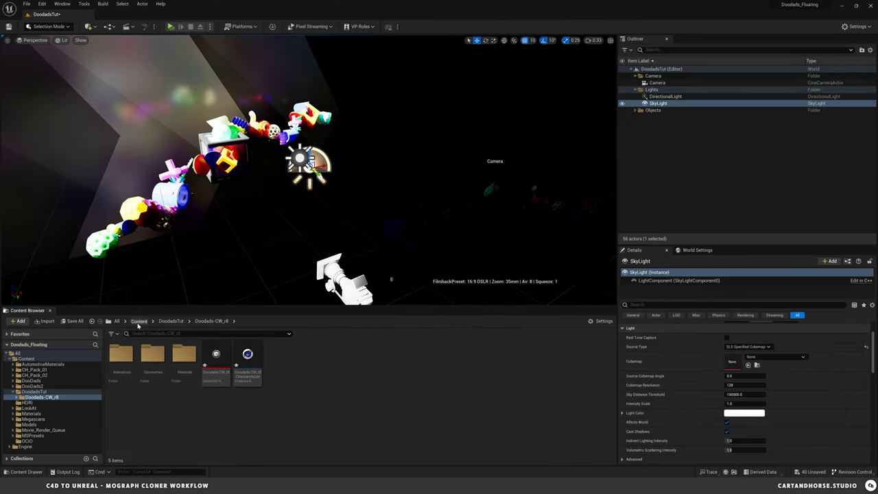
pyautogui.click(138, 322)
pyautogui.doubleClick(311, 356)
pyautogui.click(122, 354)
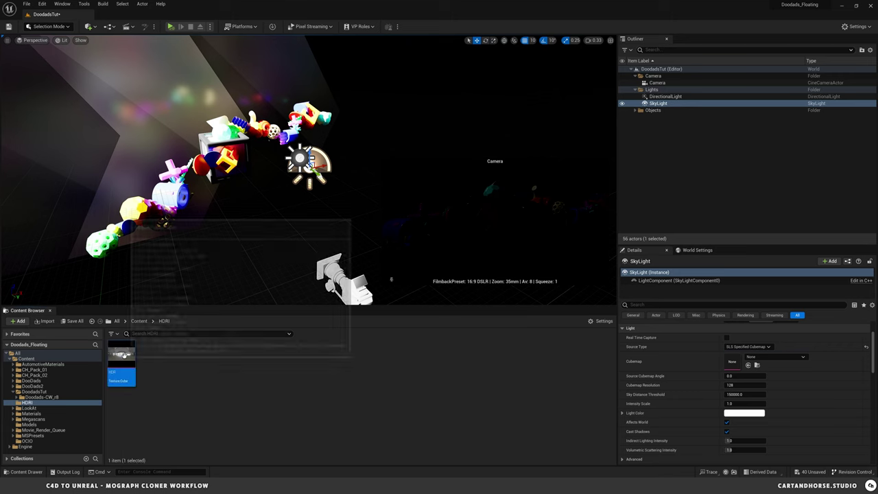
pyautogui.moveTo(122, 354); pyautogui.dragTo(739, 362)
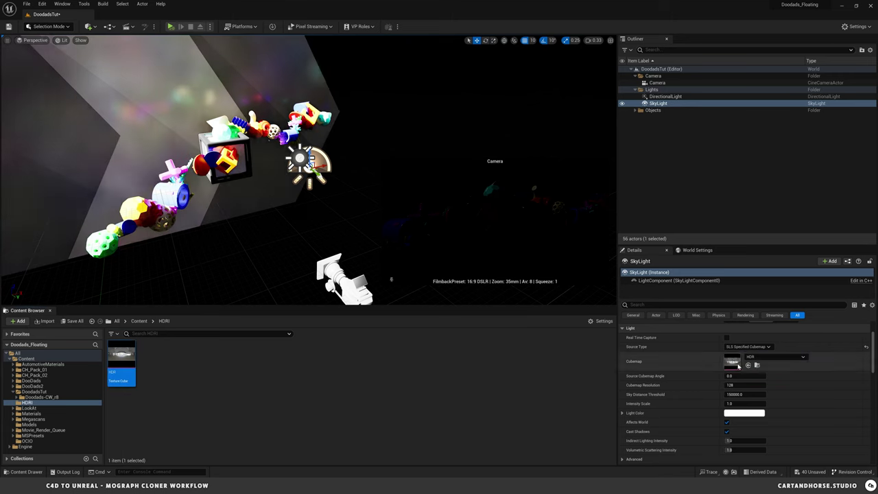
pyautogui.click(732, 403)
pyautogui.write('10')
pyautogui.press('Return')
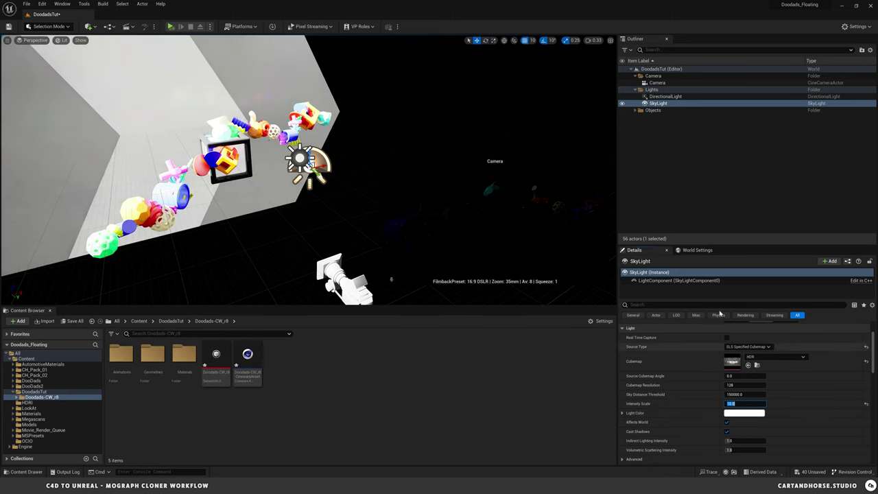
# Filter the camera's Details for 'exp' and confirm Exposure Metering Mode is Manual
pyautogui.click(657, 83)
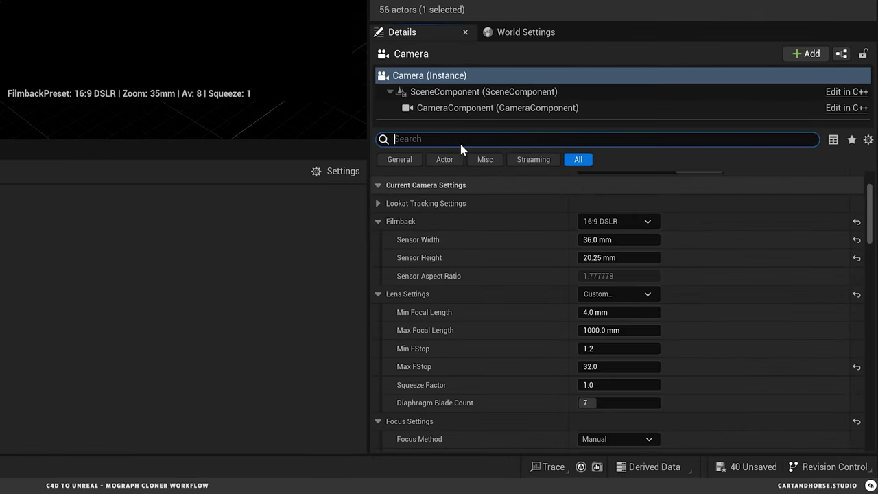
pyautogui.write('exp')
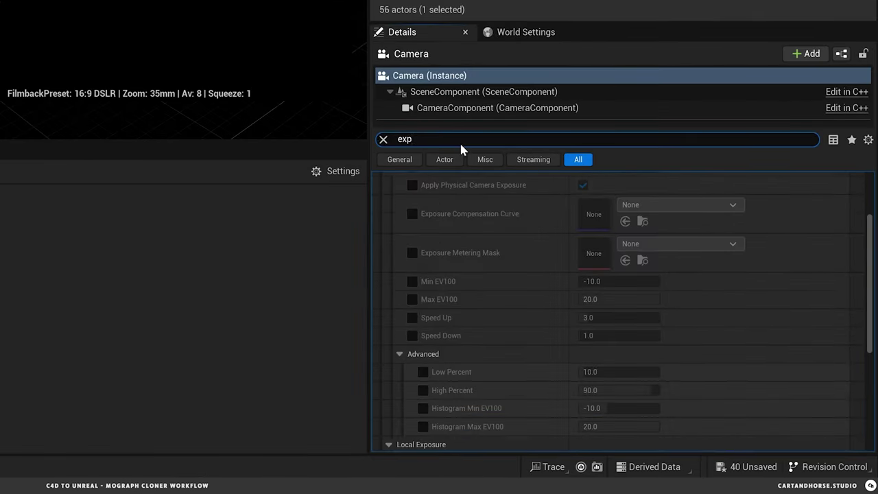
pyautogui.scroll(3, 480, 218)
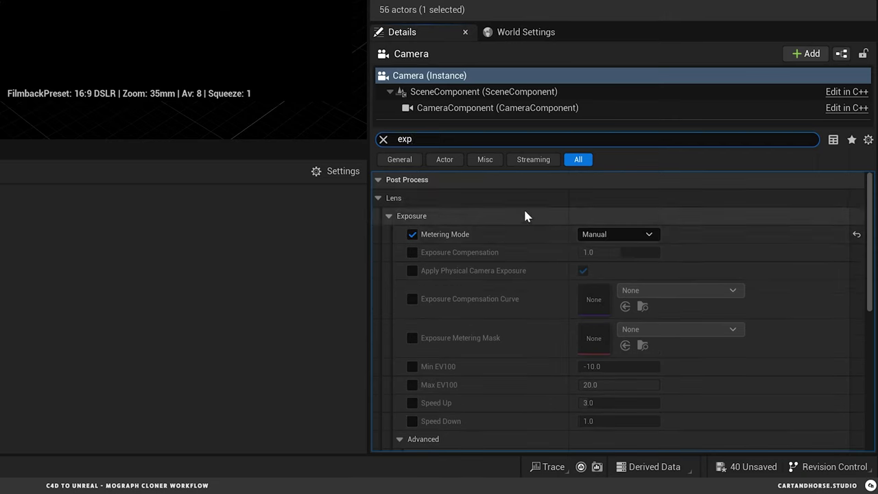
pyautogui.click(606, 237)
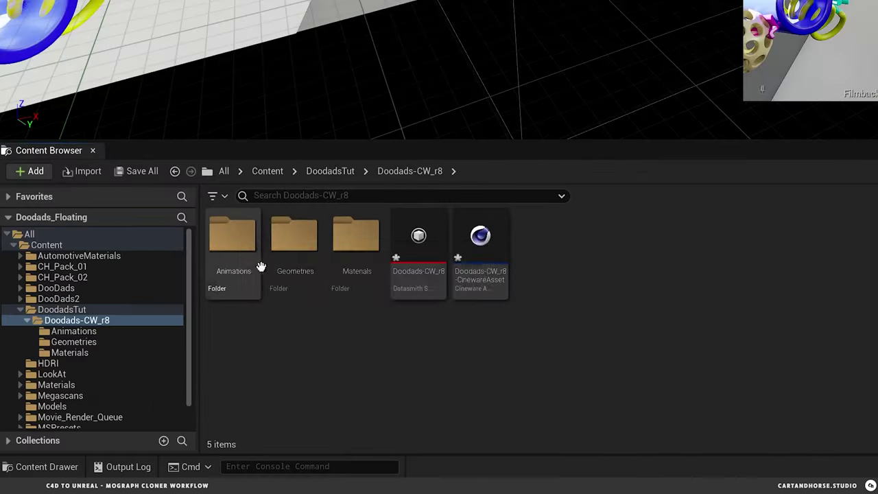
# Open the Doodads-CW_r8 level sequence from the Animations folder and play it through frame 235
pyautogui.click(121, 354)
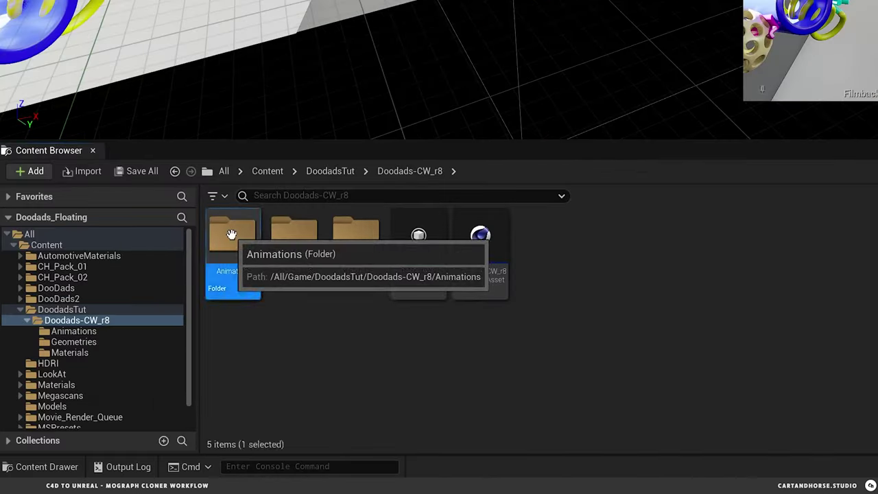
pyautogui.doubleClick(121, 354)
pyautogui.doubleClick(233, 236)
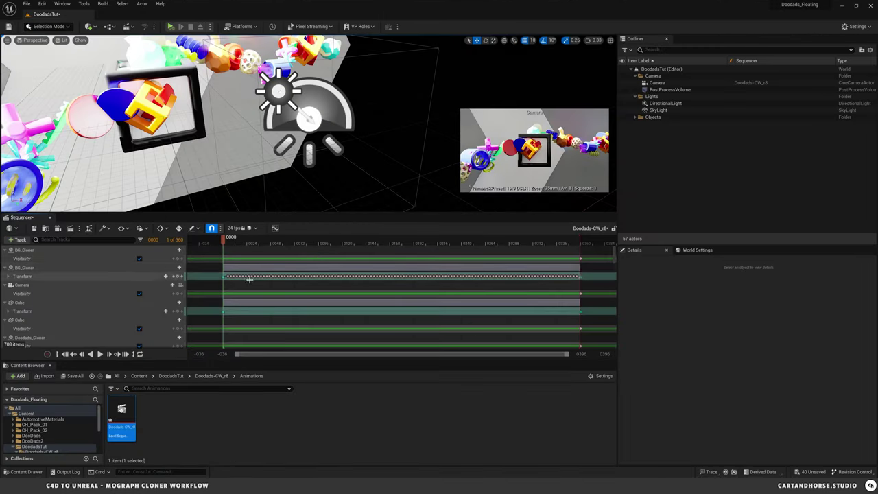
pyautogui.scroll(-4, 247, 284)
pyautogui.scroll(-2, 251, 283)
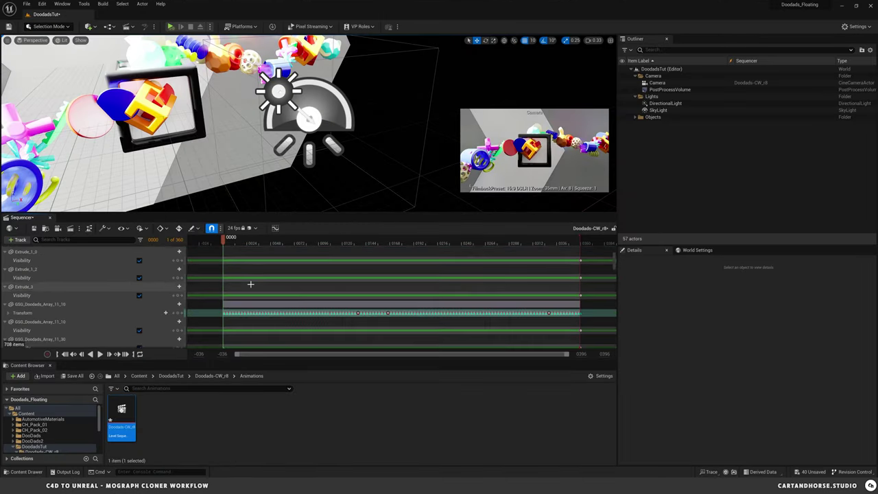
pyautogui.scroll(5, 250, 283)
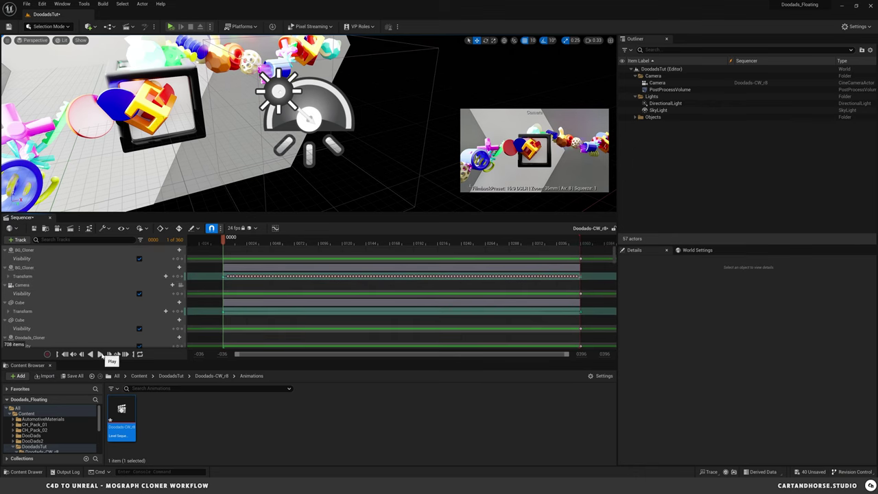
pyautogui.click(100, 354)
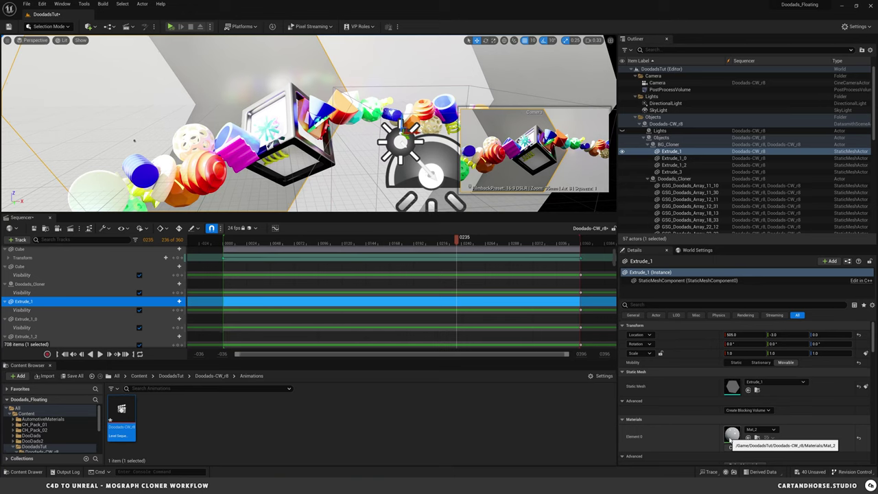
# Enable the Two Sided override on Mat_2 and close the Sequencer
pyautogui.doubleClick(732, 435)
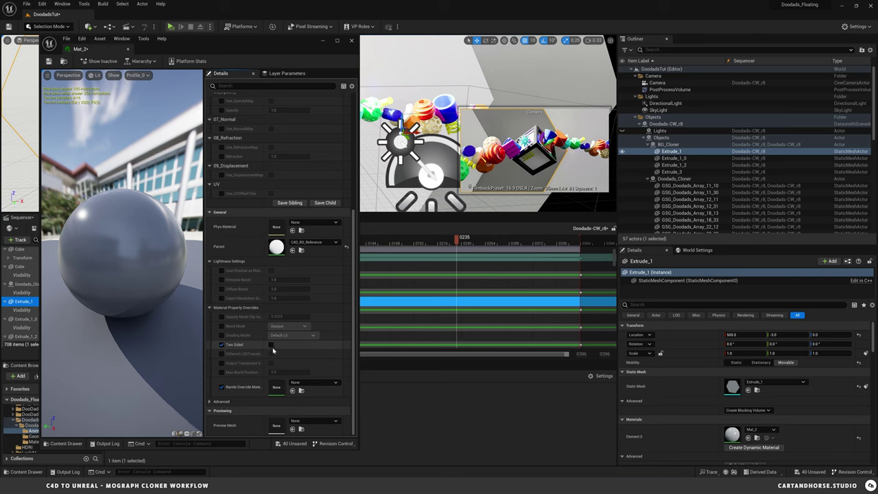
pyautogui.click(271, 345)
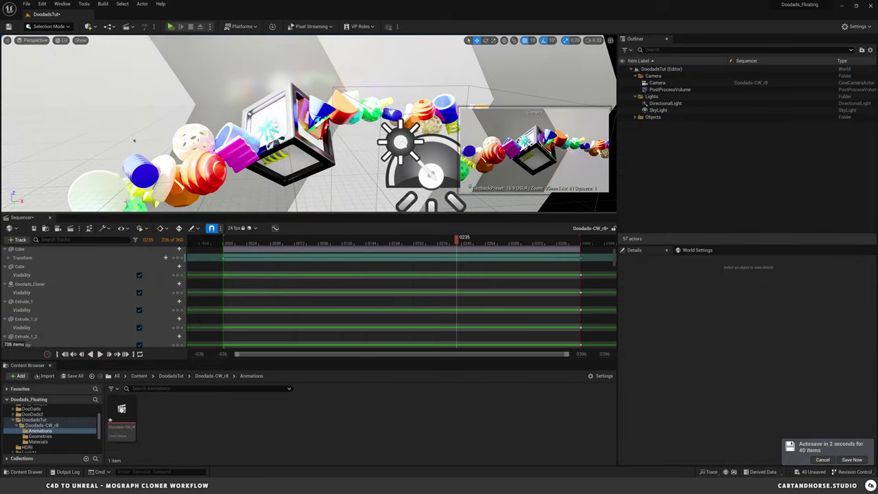
pyautogui.click(49, 216)
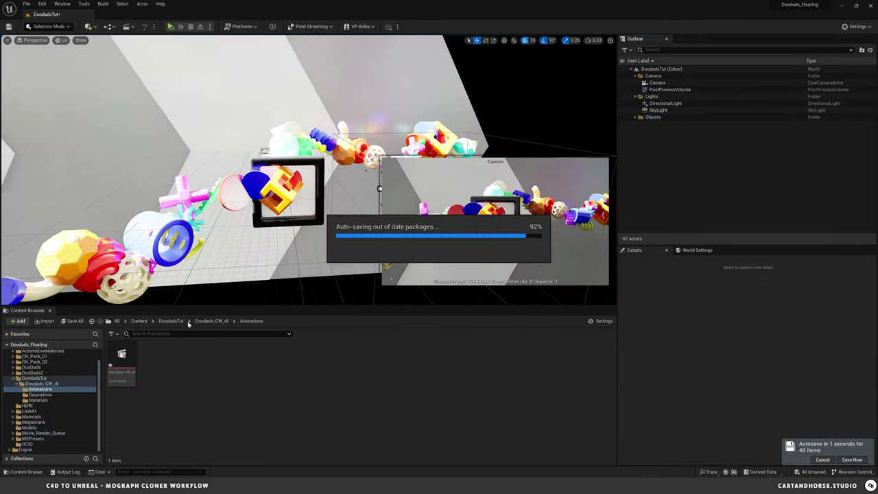
# Open the Doodads-CW_r8 Materials folder, save all modified assets, then select Mat_14
pyautogui.click(212, 320)
pyautogui.doubleClick(184, 356)
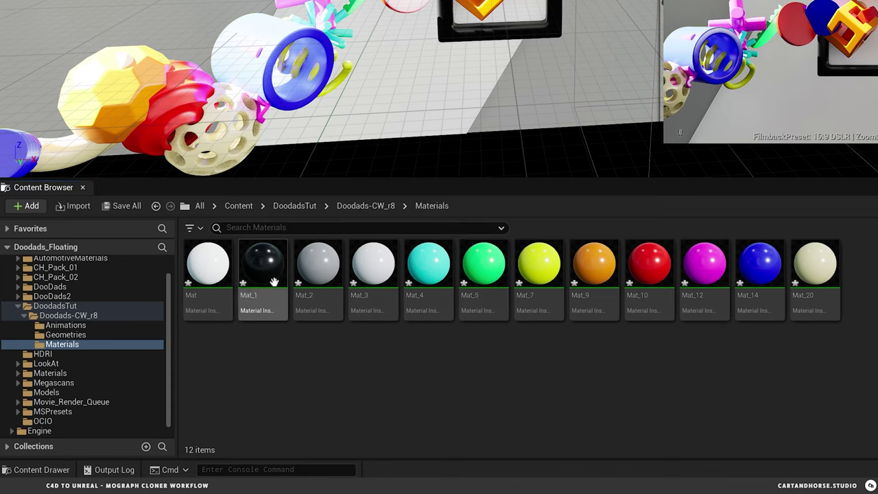
pyautogui.moveTo(768, 274)
pyautogui.click(131, 206)
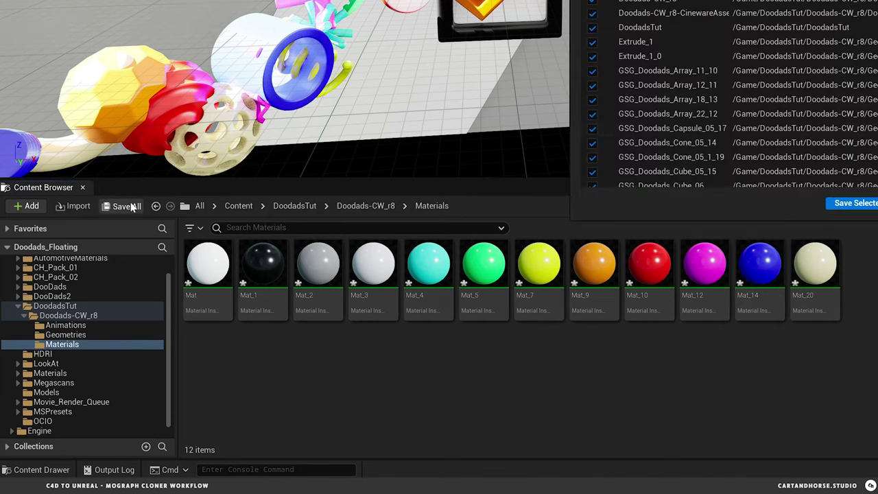
pyautogui.scroll(-5, 696, 47)
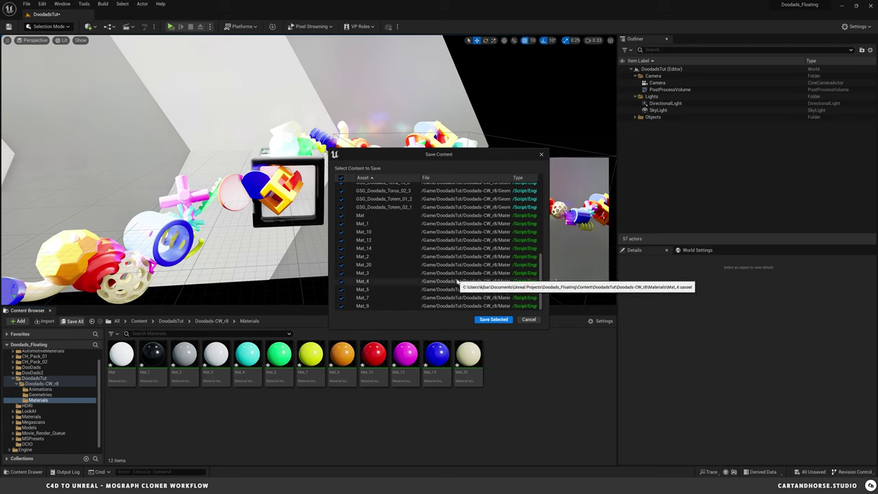
pyautogui.click(493, 319)
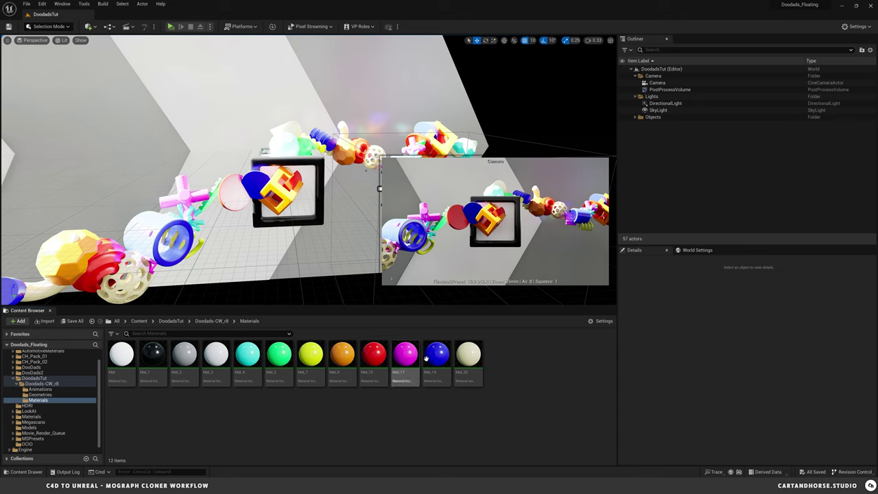
pyautogui.click(437, 373)
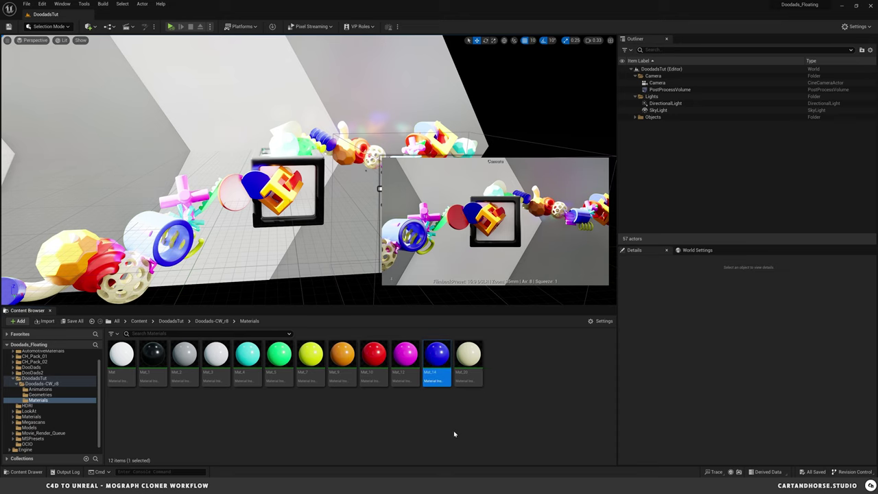
# Delete Mat_14, replace its references with m_abstract_107, and save the affected assets
pyautogui.press('Delete')
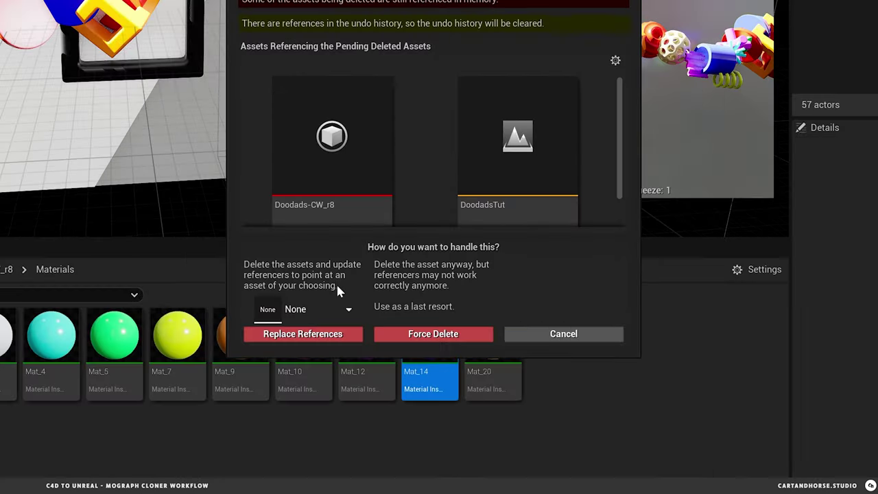
pyautogui.click(350, 310)
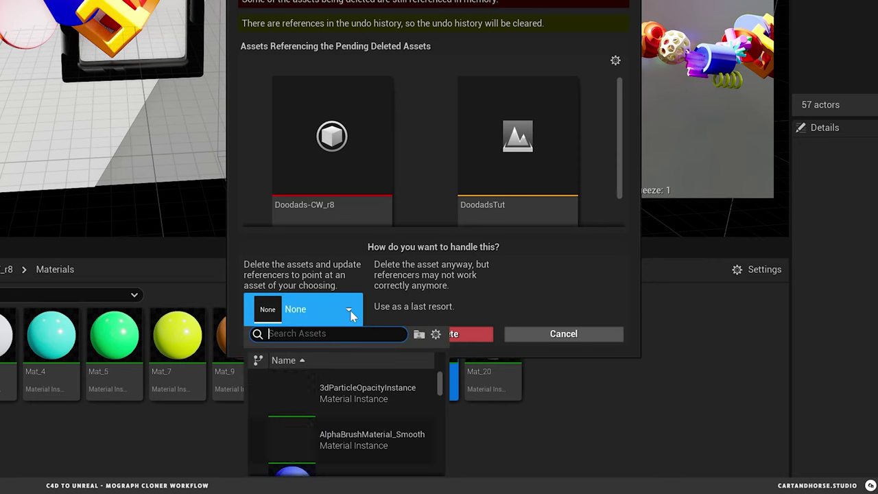
pyautogui.scroll(-5, 349, 394)
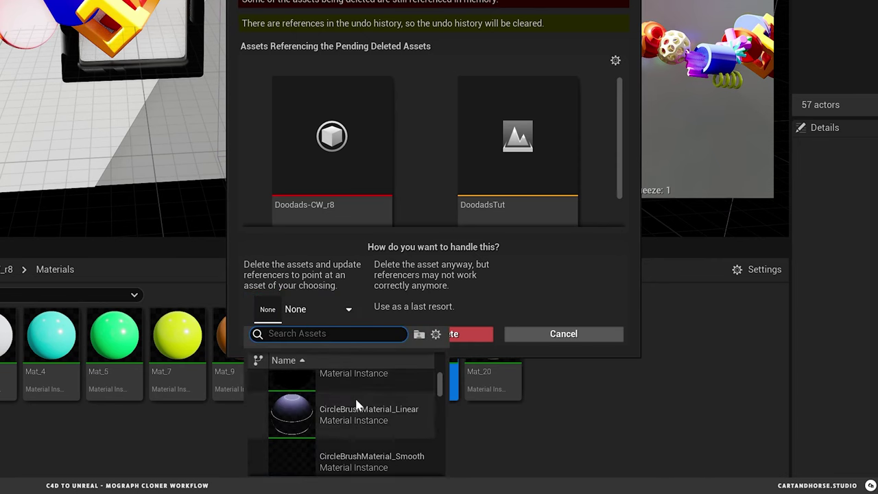
pyautogui.scroll(-10, 356, 406)
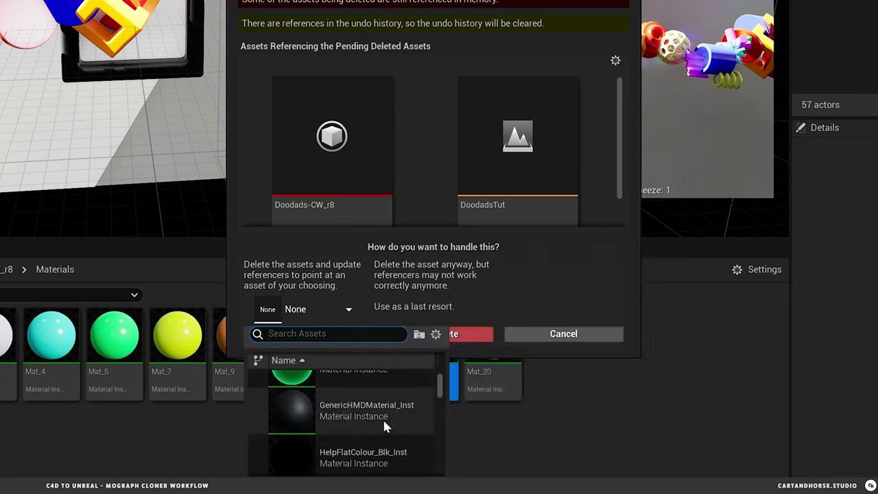
pyautogui.scroll(-10, 382, 416)
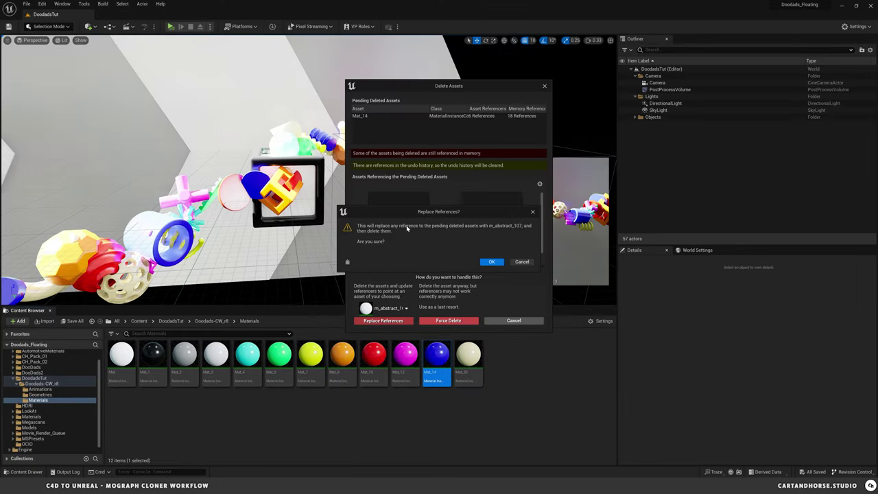
pyautogui.click(499, 263)
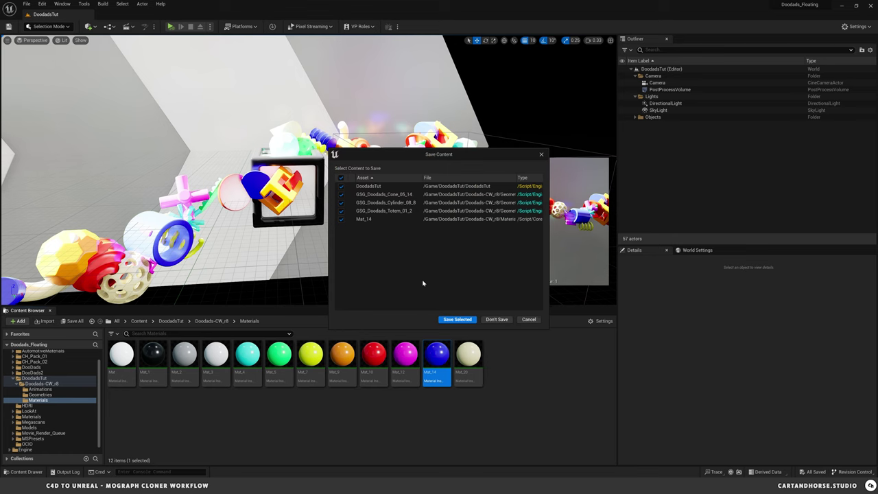
pyautogui.click(455, 320)
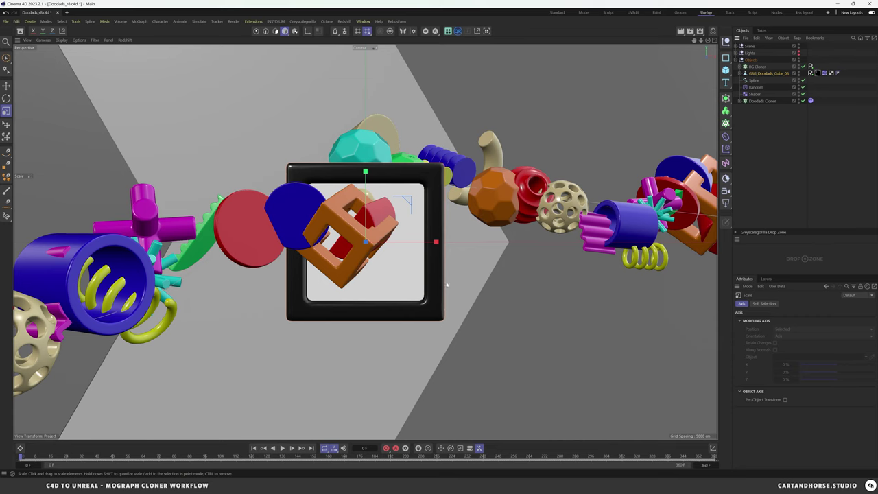
# Scale up the black picture frame, then save the project over the existing Doodads-CW_r8.c4d
pyautogui.moveTo(447, 284); pyautogui.dragTo(540, 274)
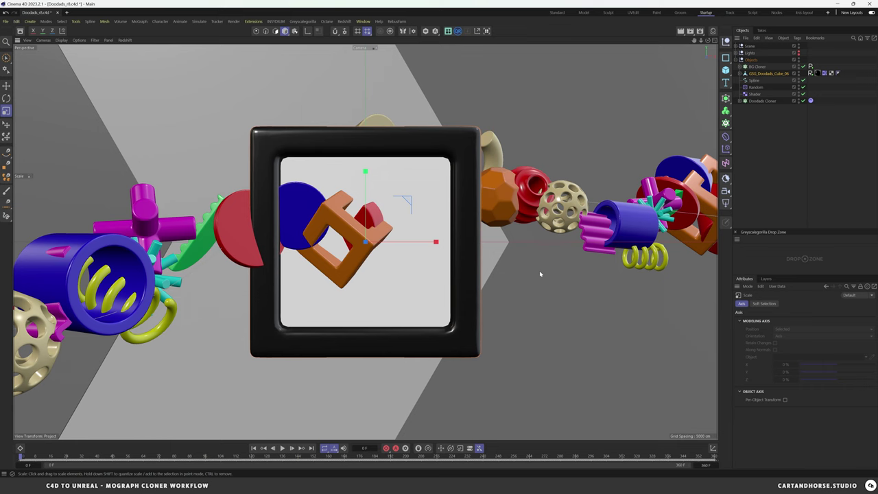
pyautogui.click(16, 21)
pyautogui.click(41, 146)
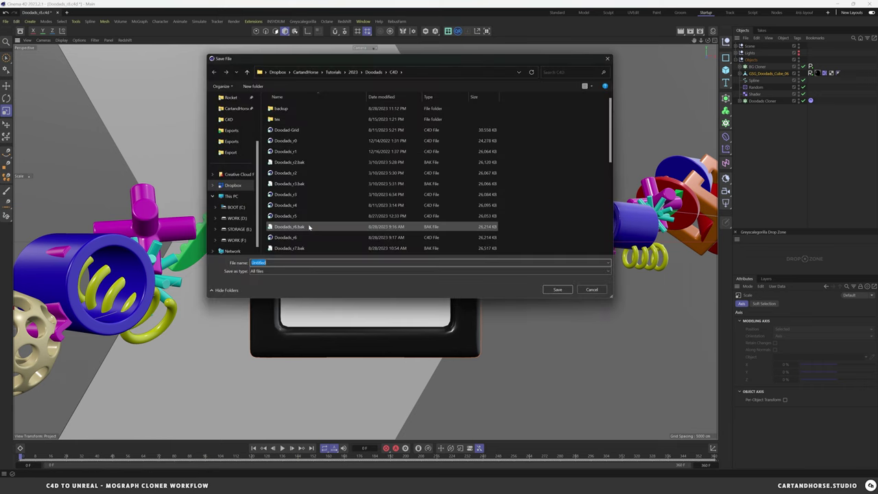
pyautogui.click(324, 186)
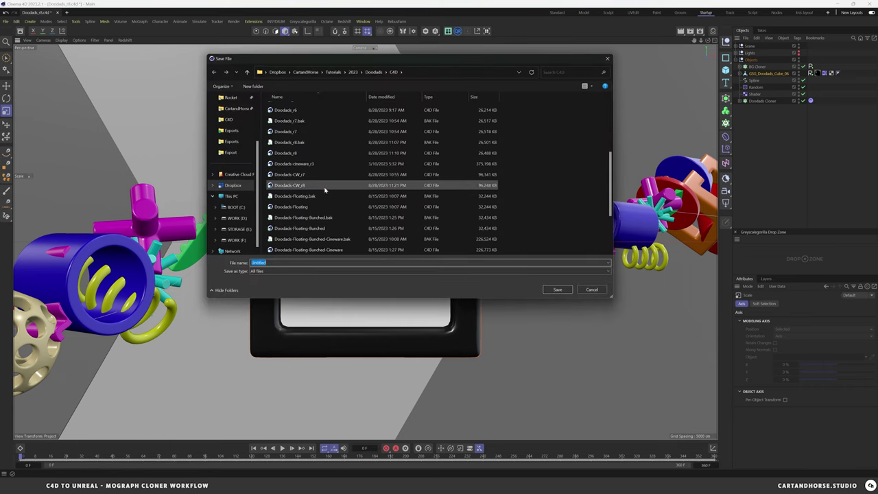
pyautogui.click(558, 289)
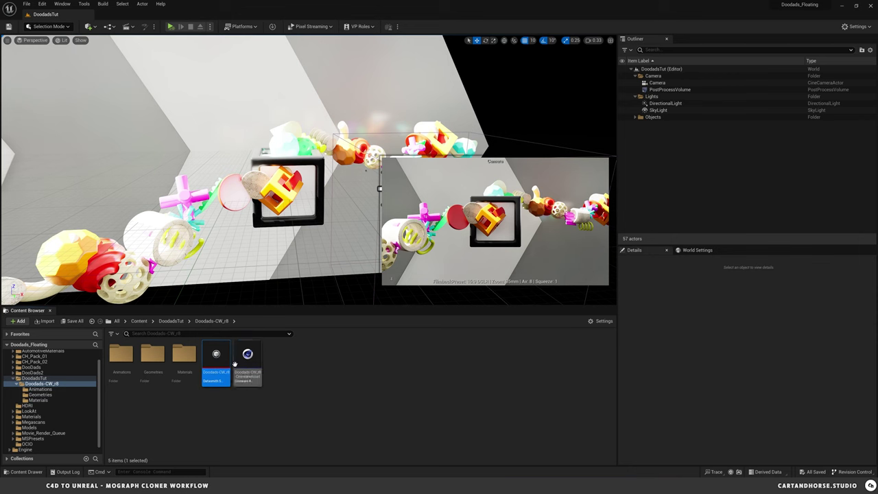
# Reimport the Doodads-CW_r8 Datasmith asset from the Content Browser, accepting the import options
pyautogui.rightClick(217, 359)
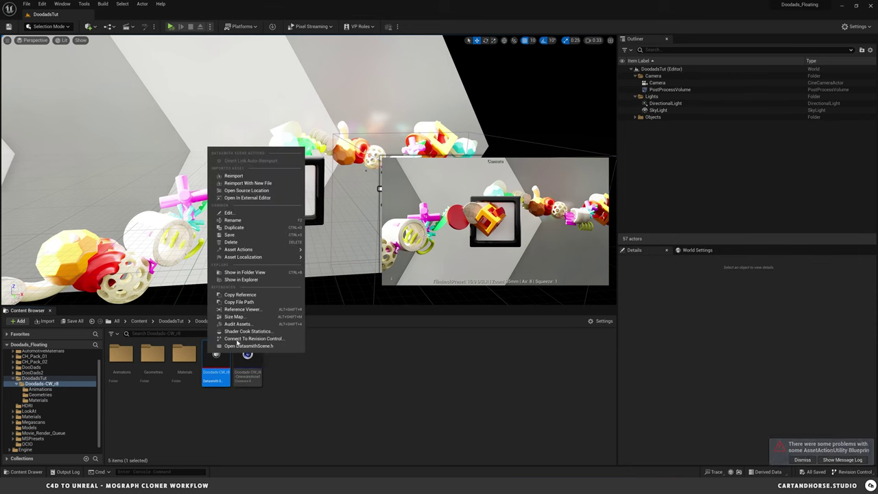
pyautogui.click(253, 179)
pyautogui.click(466, 375)
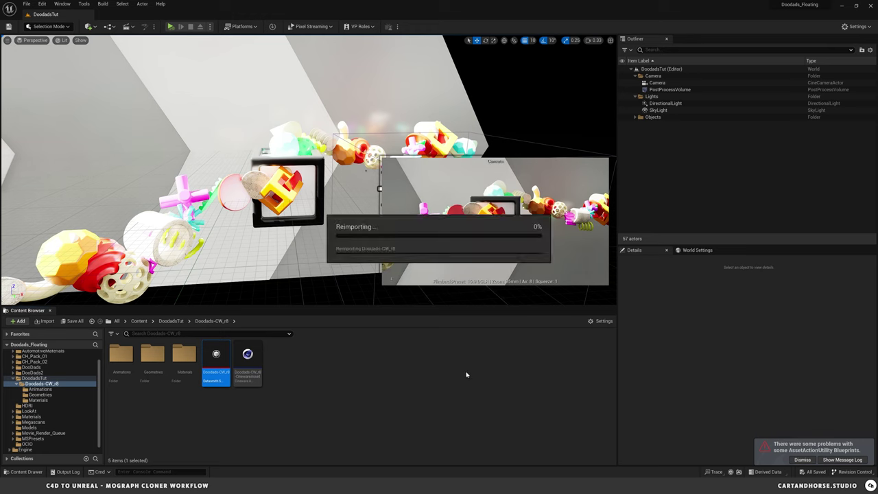